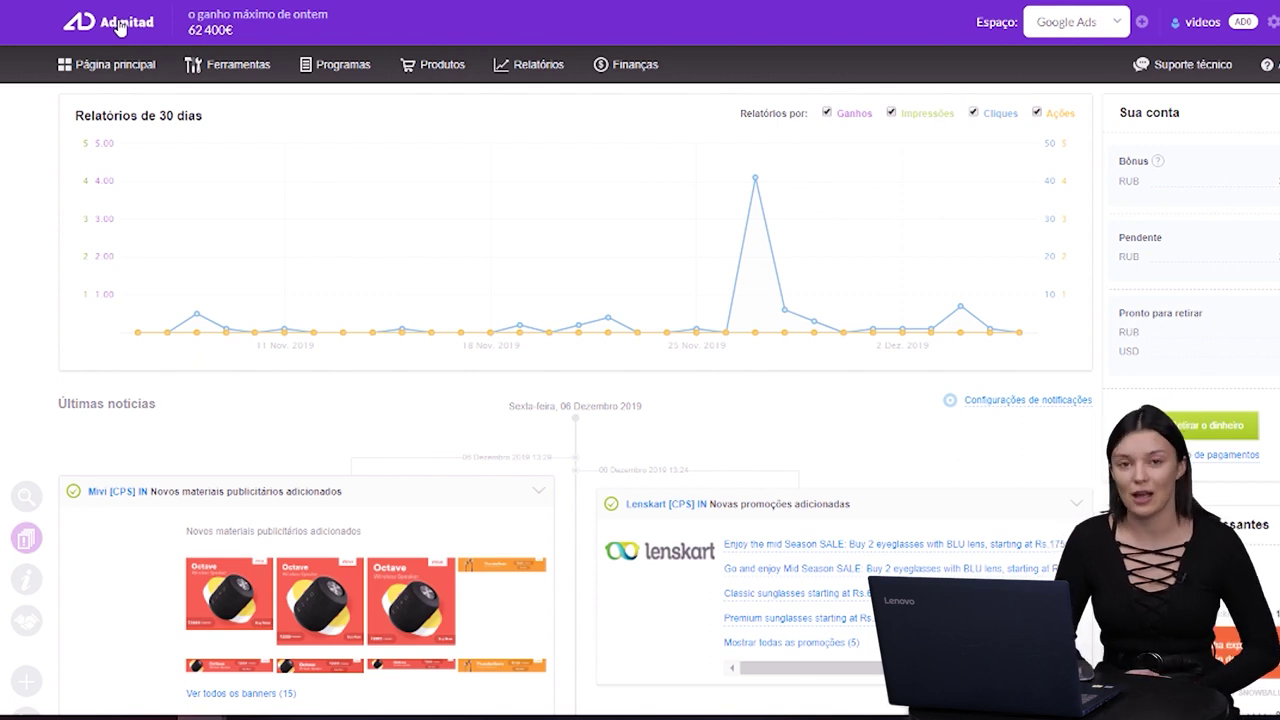
Open the program catalogue and filter it by the region Brasil and the action type Todas.
left_click(118, 26)
mouse_move(356, 60)
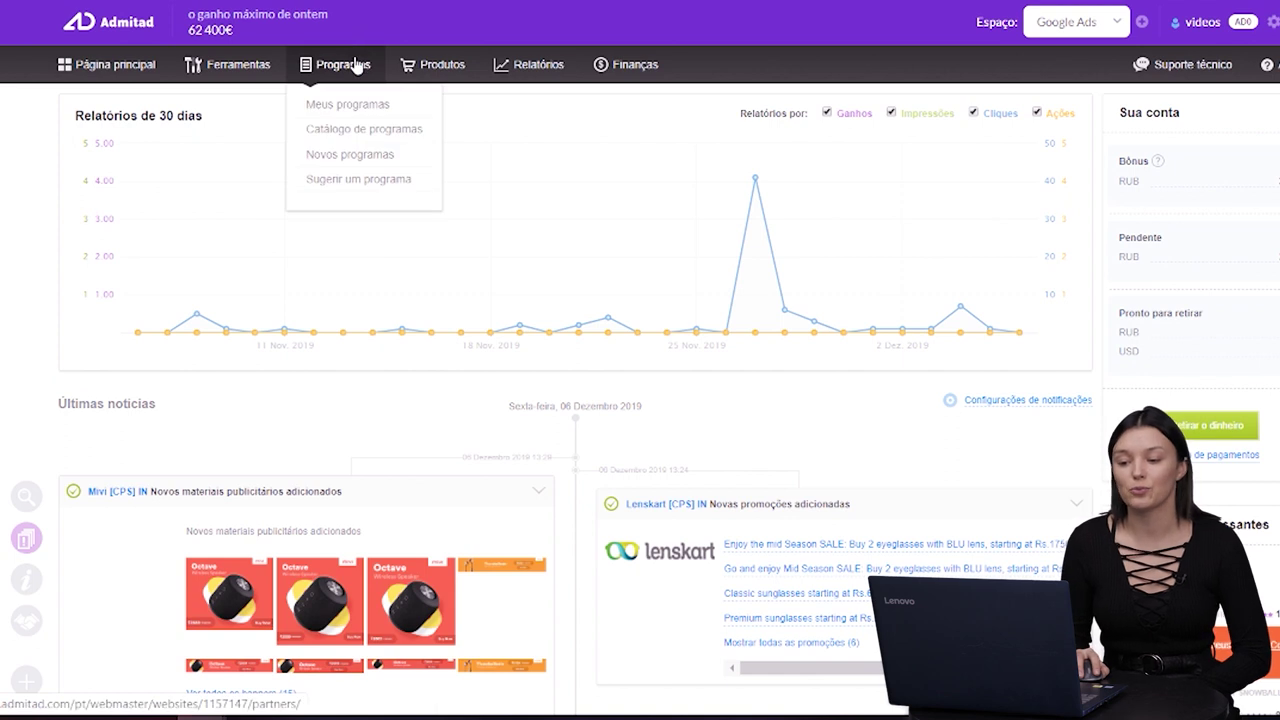
left_click(373, 131)
left_click(184, 322)
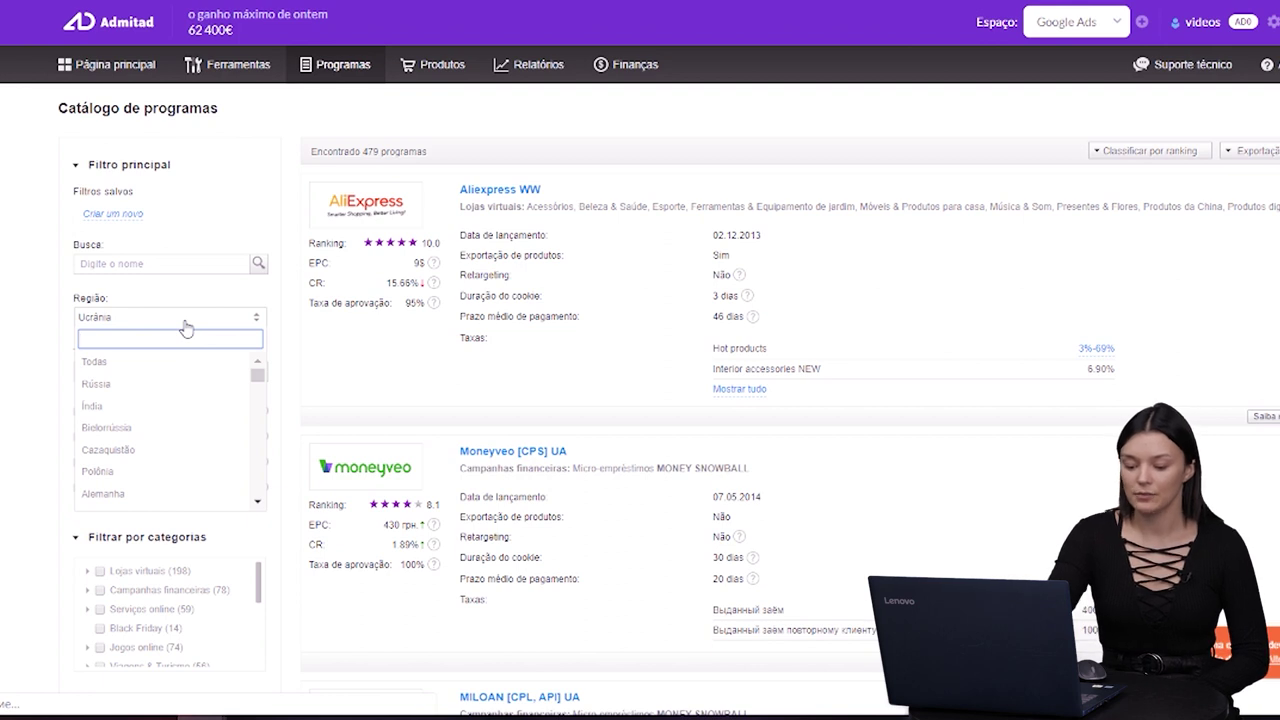
left_click(183, 350)
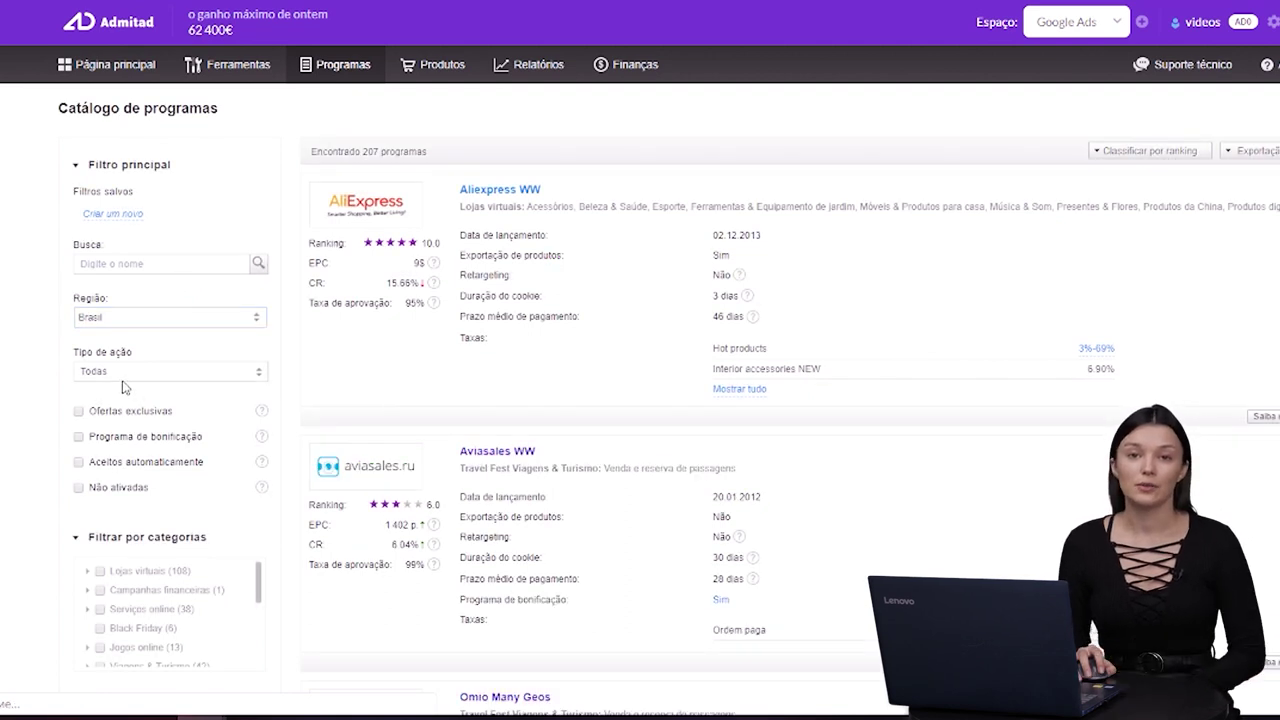
left_click(124, 374)
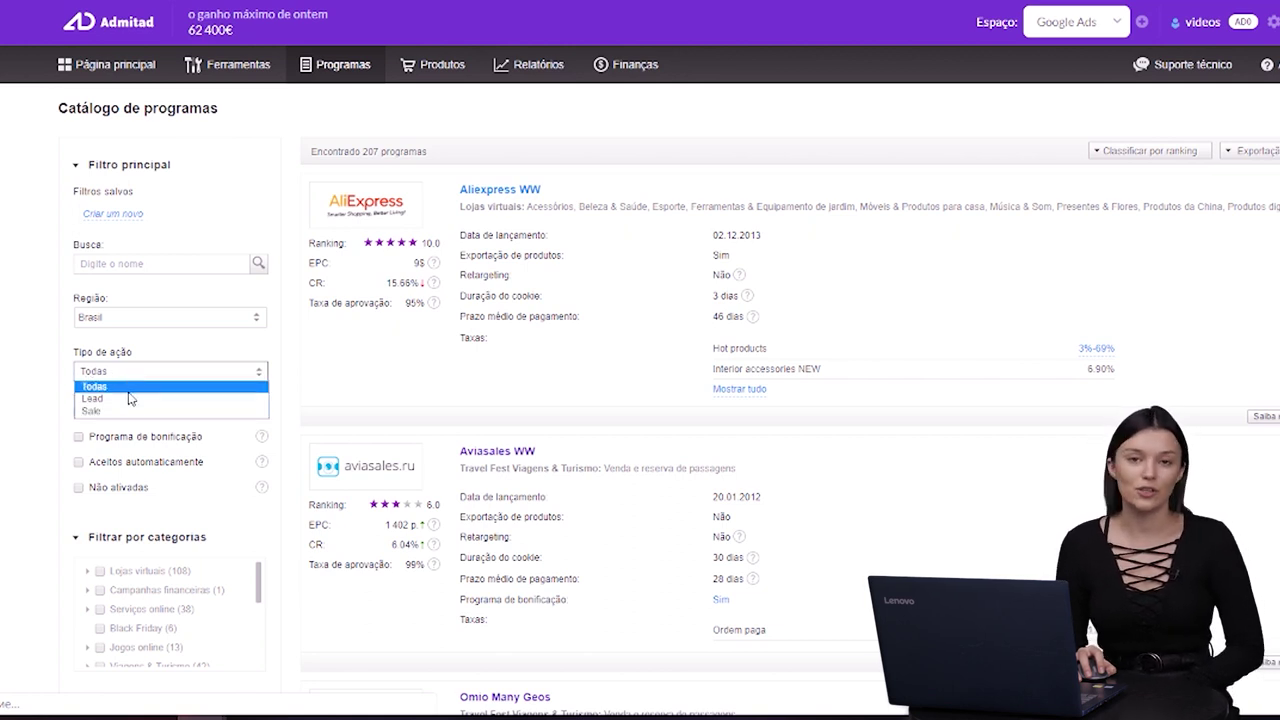
left_click(128, 392)
Filter the programs by the categories Produtos digitais & Eletrodomésticos, Música & Som and Produtos da China.
scroll(126, 314, "down", 1)
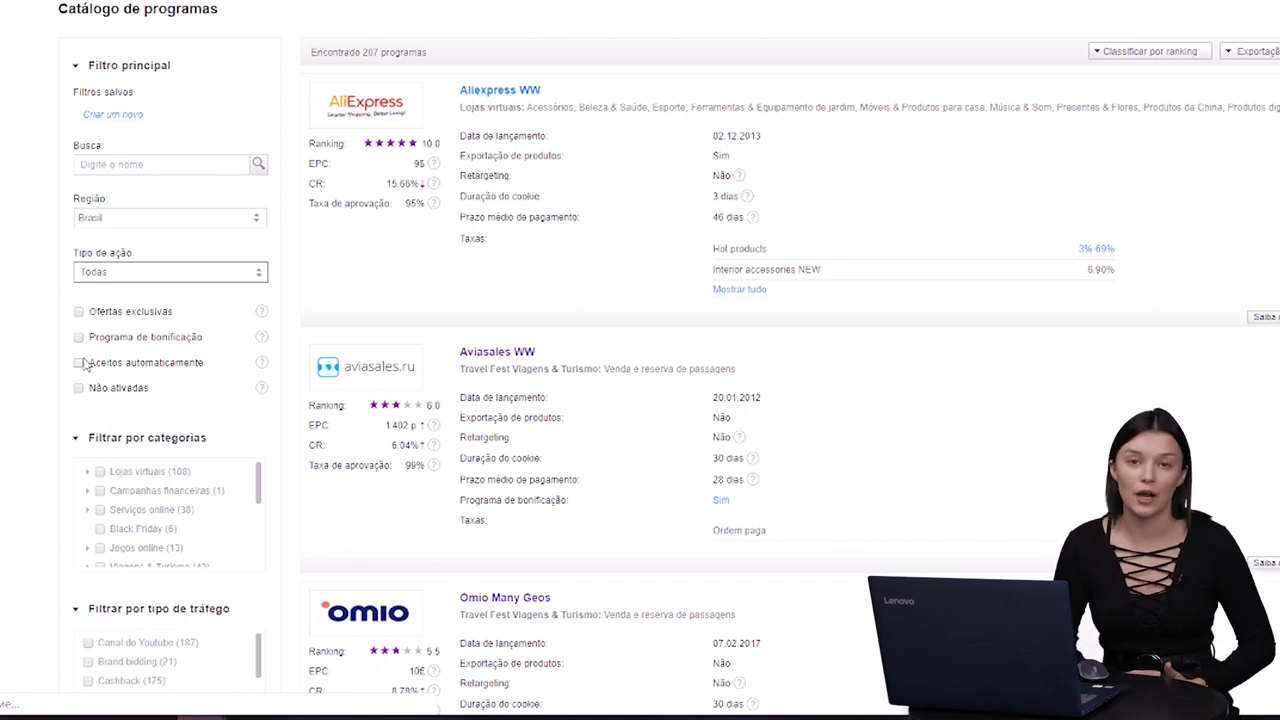
scroll(125, 407, "down", 1)
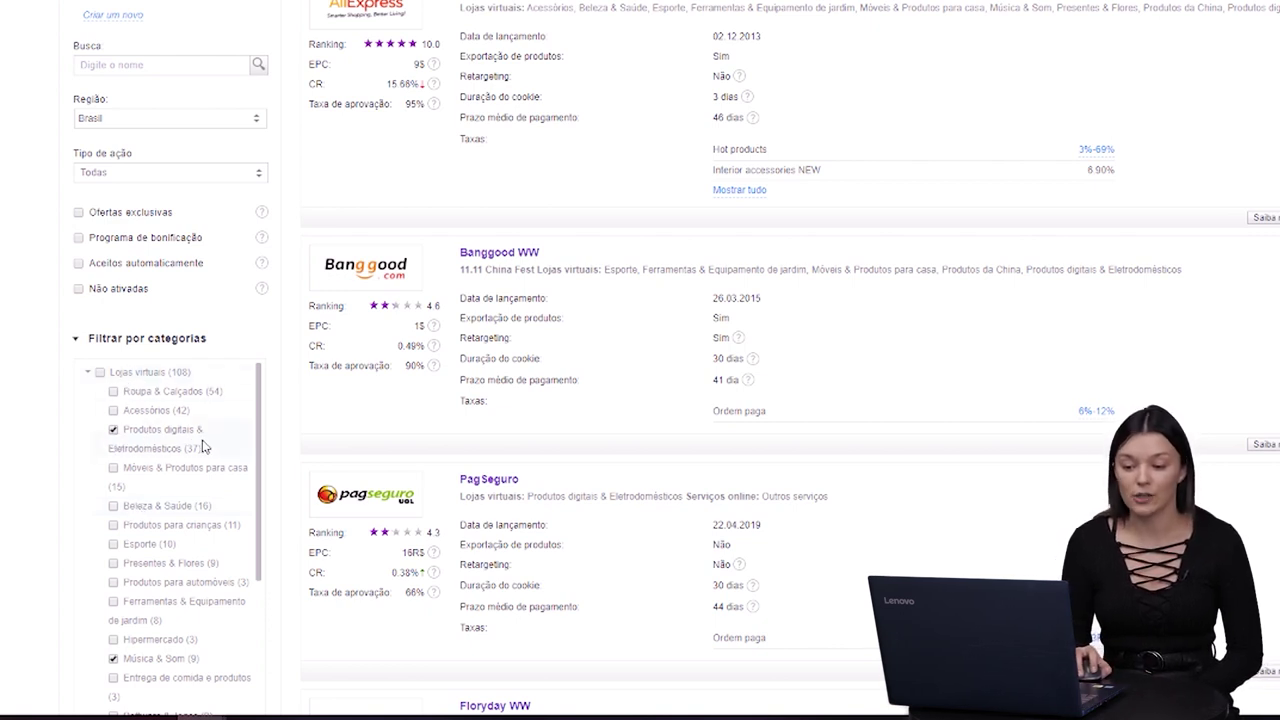
scroll(180, 465, "down", 1)
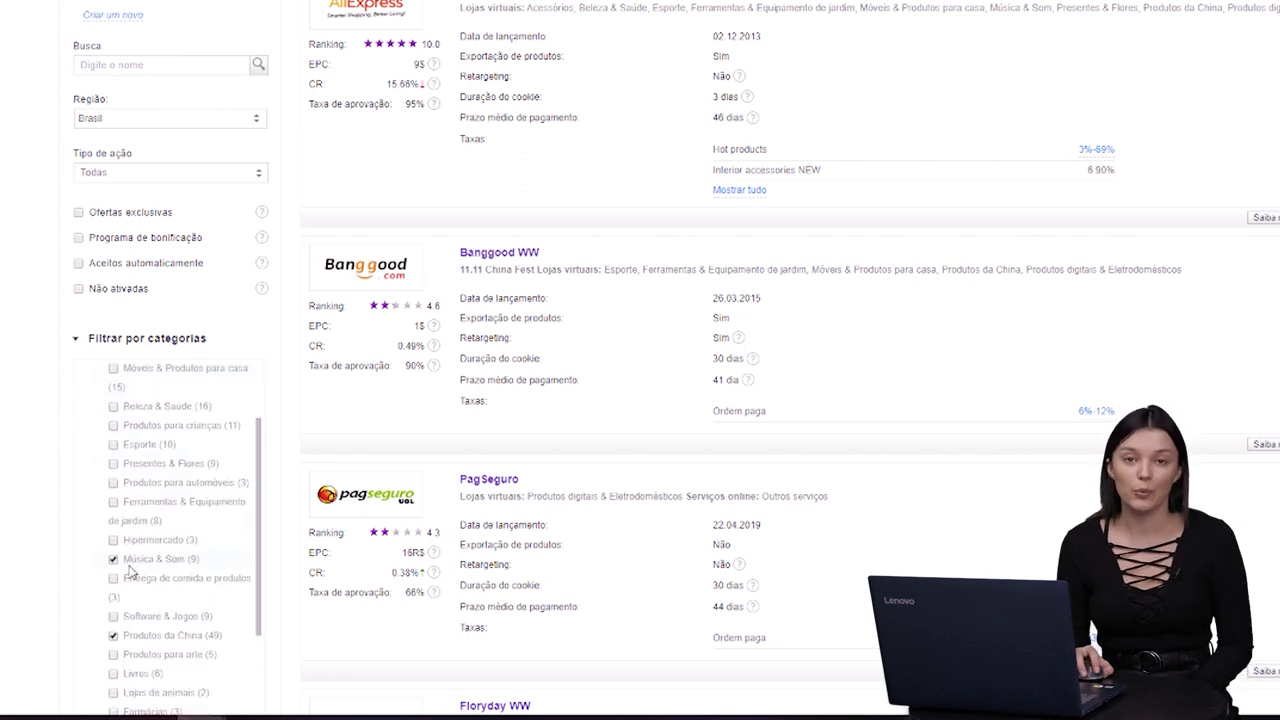
scroll(131, 571, "down", 1)
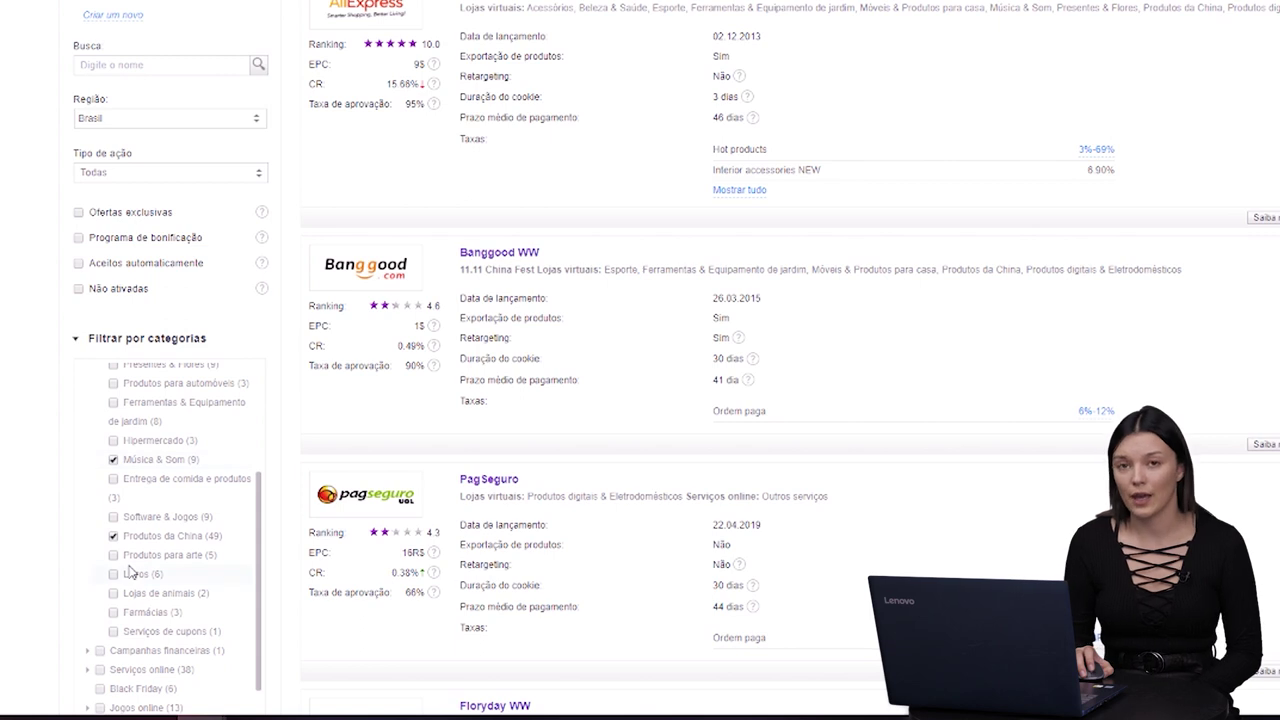
scroll(130, 571, "up", 2)
scroll(130, 571, "down", 3)
scroll(130, 570, "up", 1)
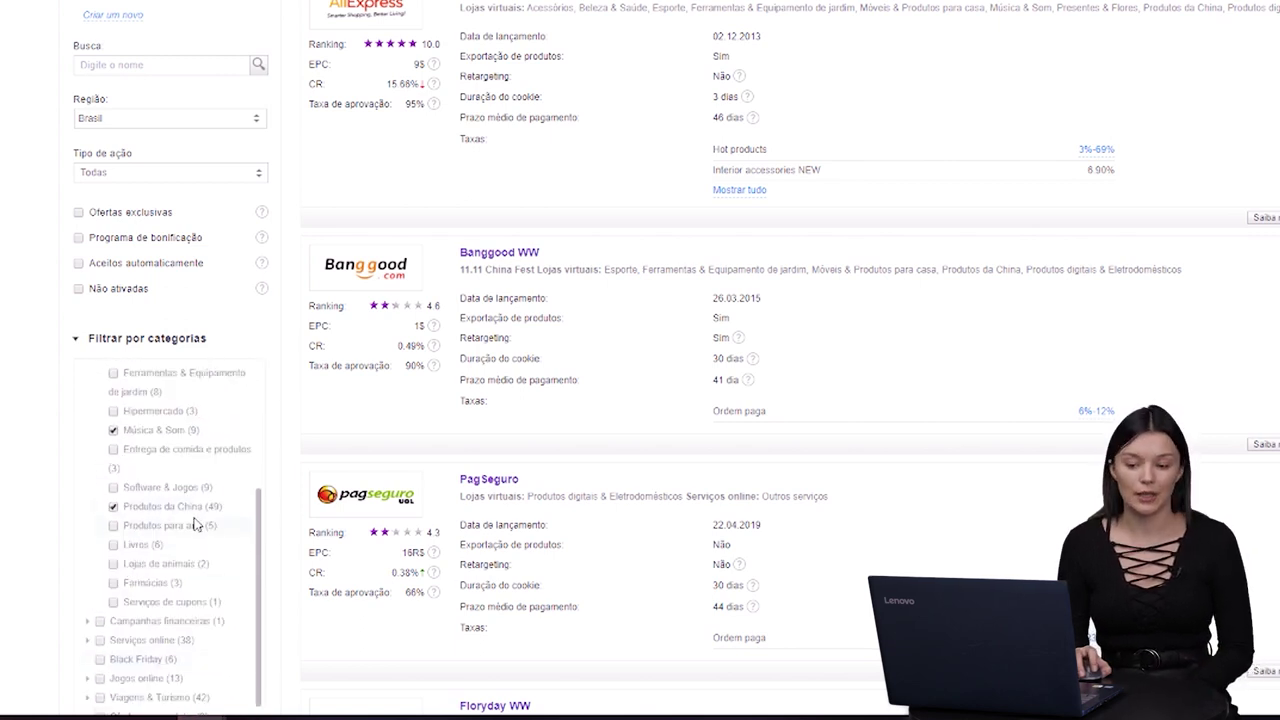
Look through the traffic types offered in the traffic type filter.
scroll(196, 525, "down", 7)
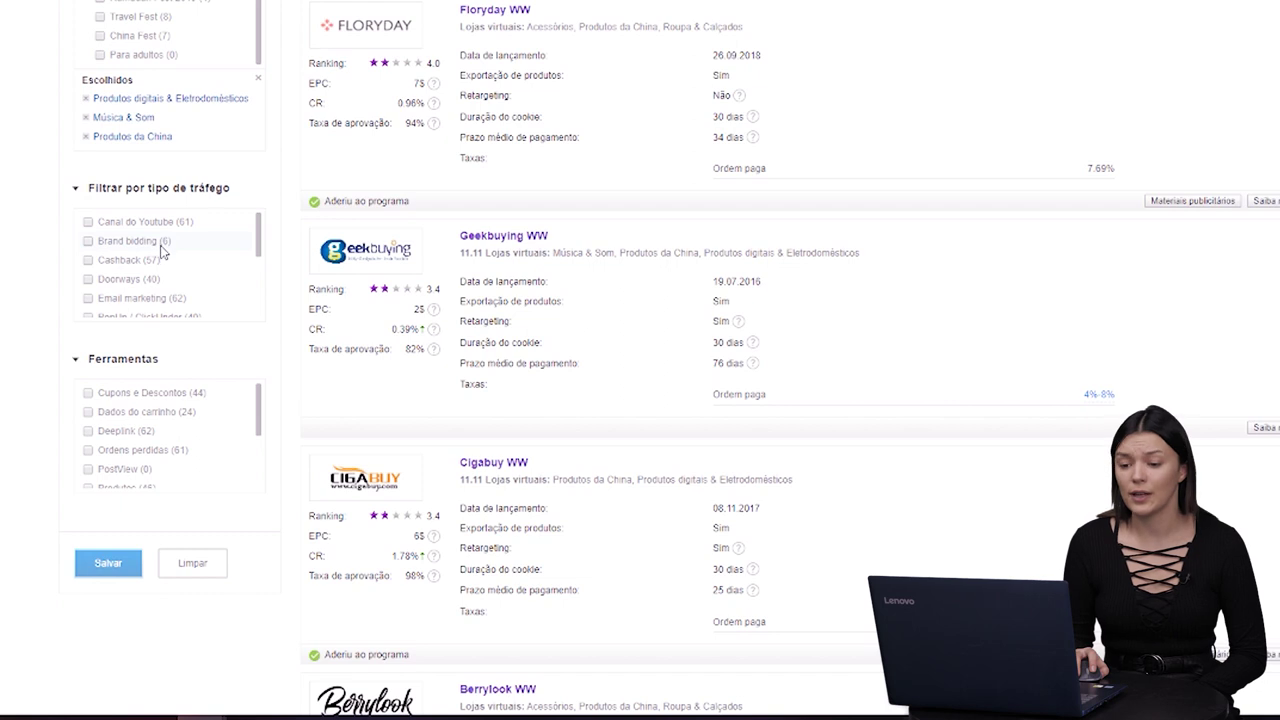
scroll(149, 283, "down", 2)
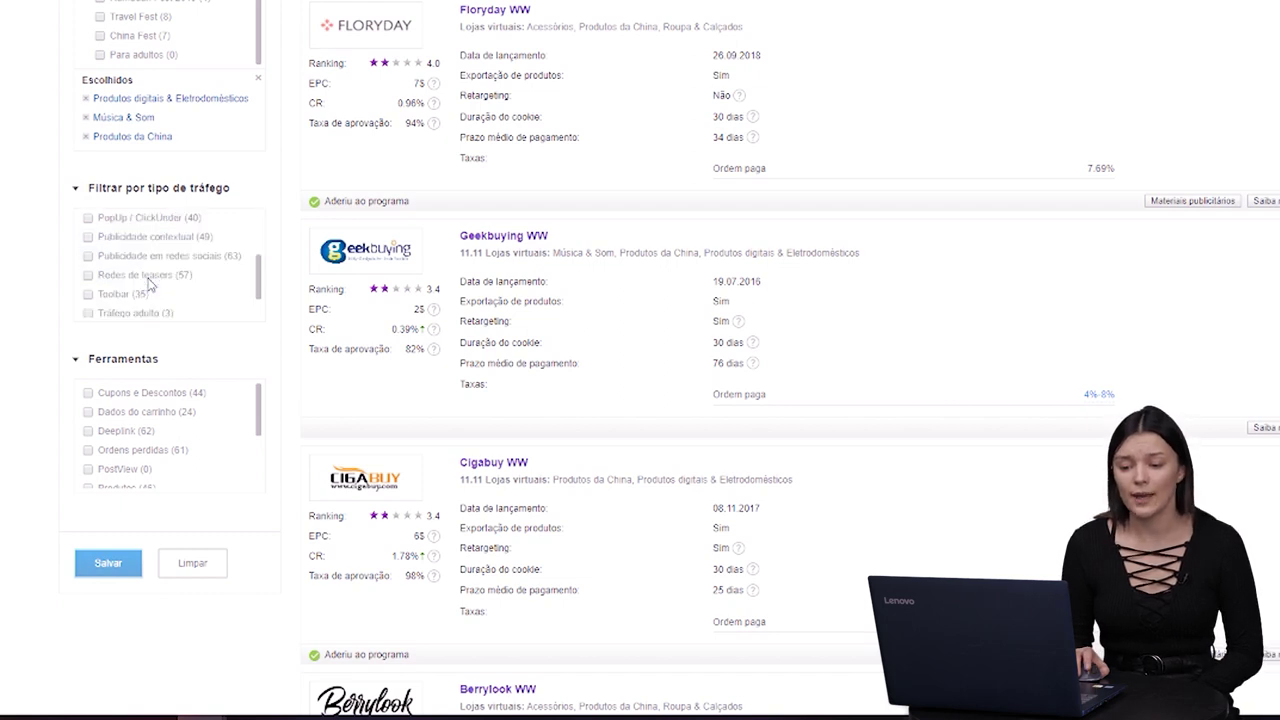
scroll(150, 270, "up", 2)
scroll(150, 266, "down", 2)
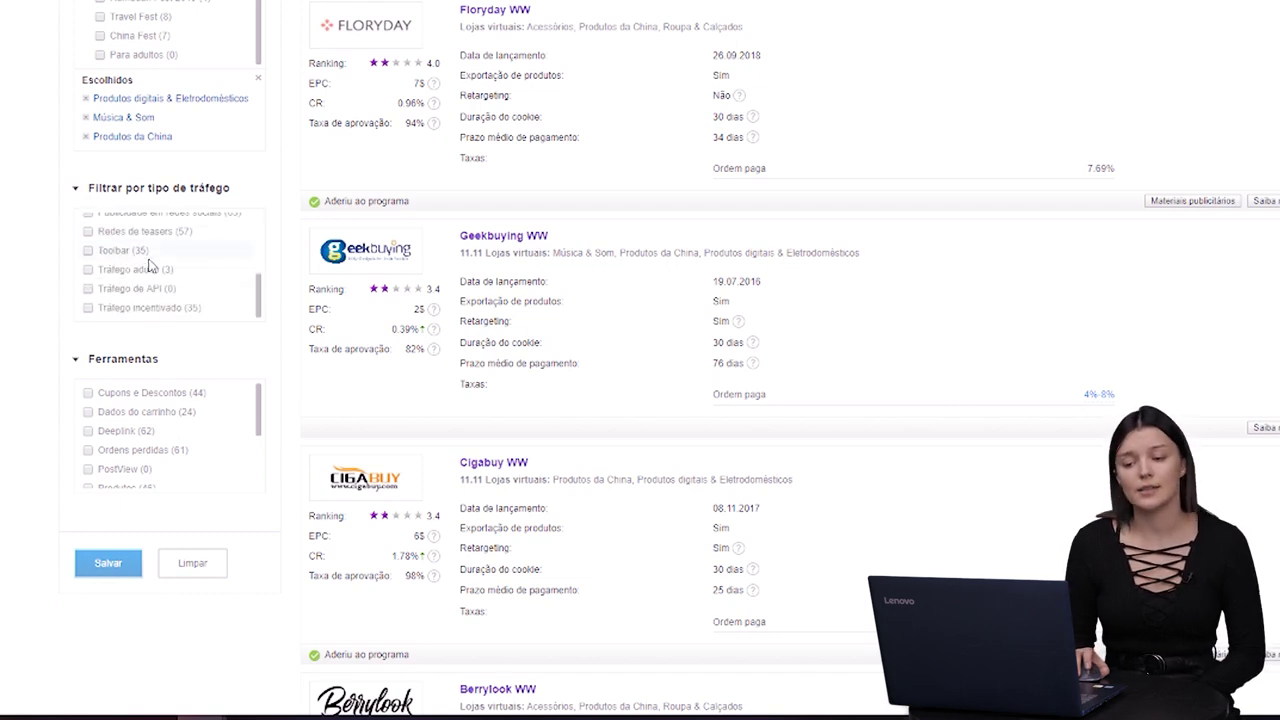
scroll(151, 306, "up", 2)
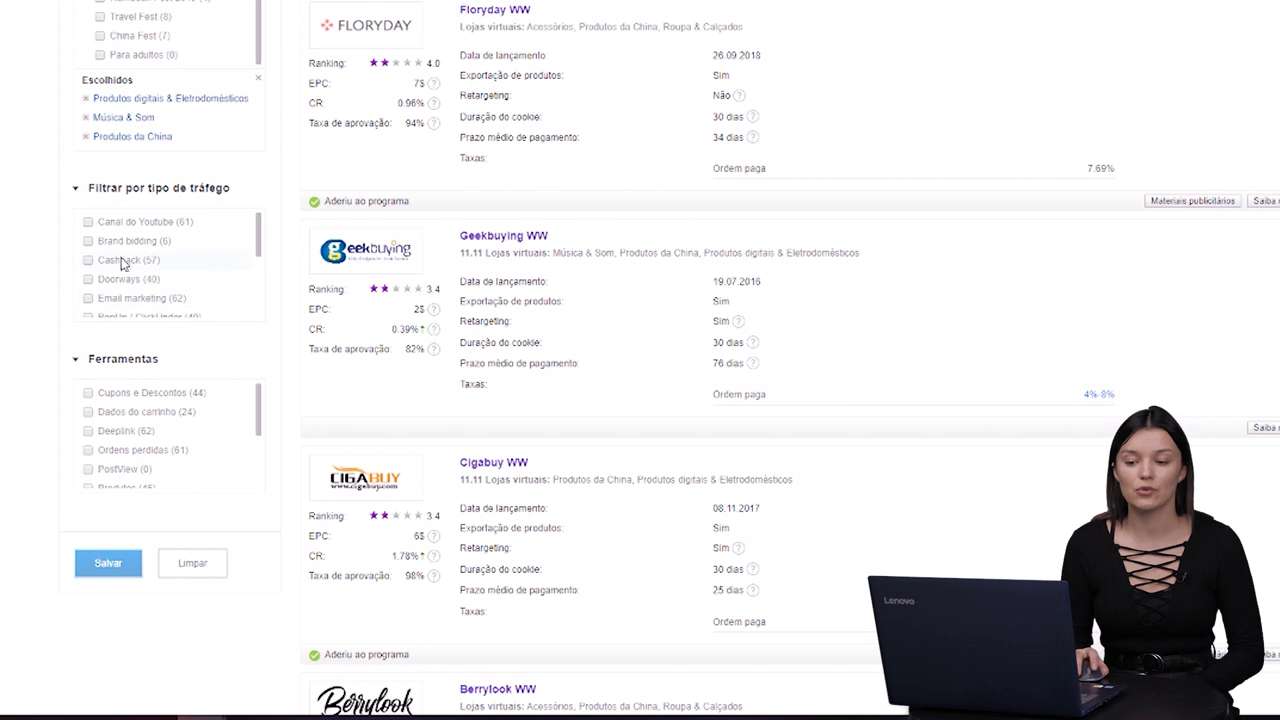
Filter the programs by the traffic type Publicidade em redes sociais instead of Canal do Youtube.
left_click(90, 224)
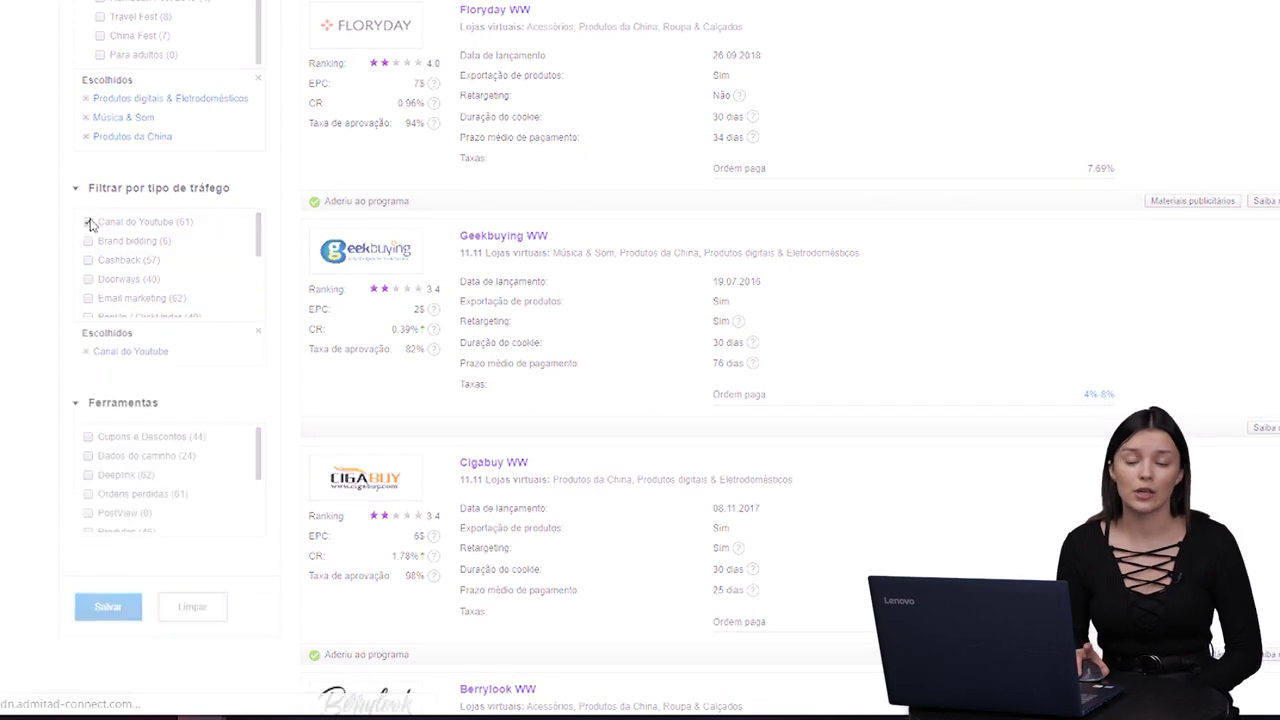
left_click(90, 224)
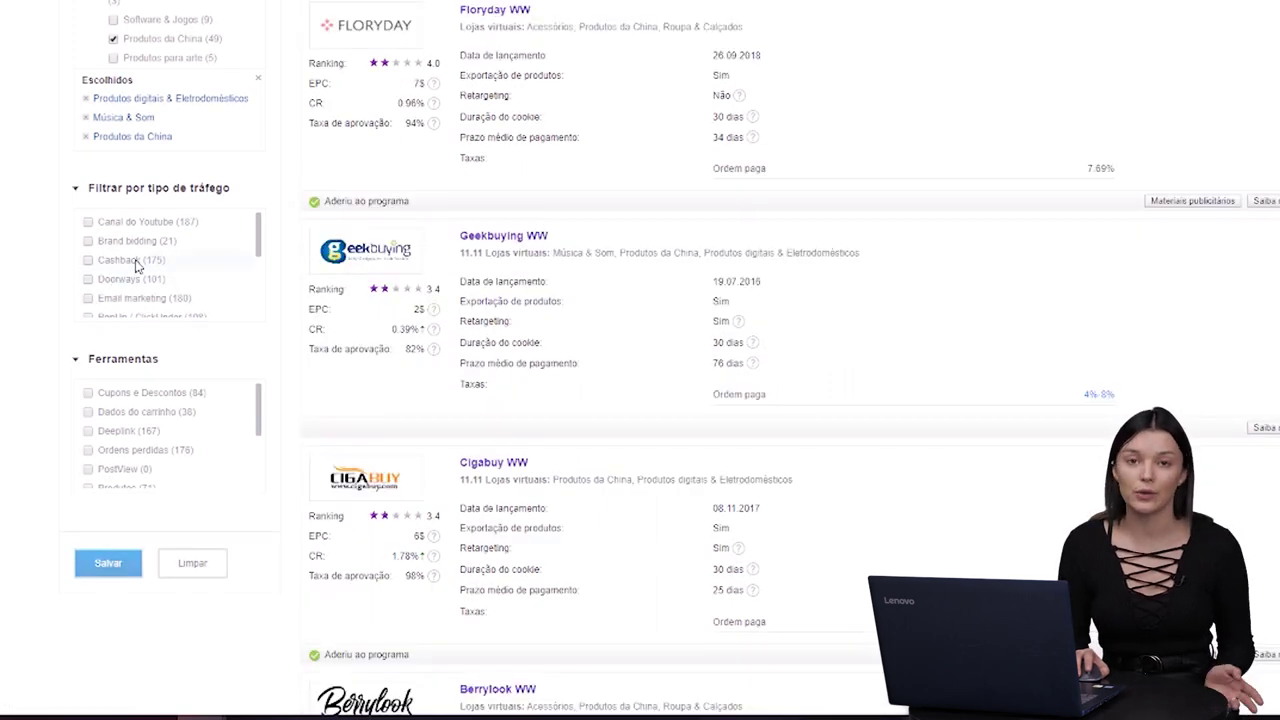
scroll(137, 265, "down", 3)
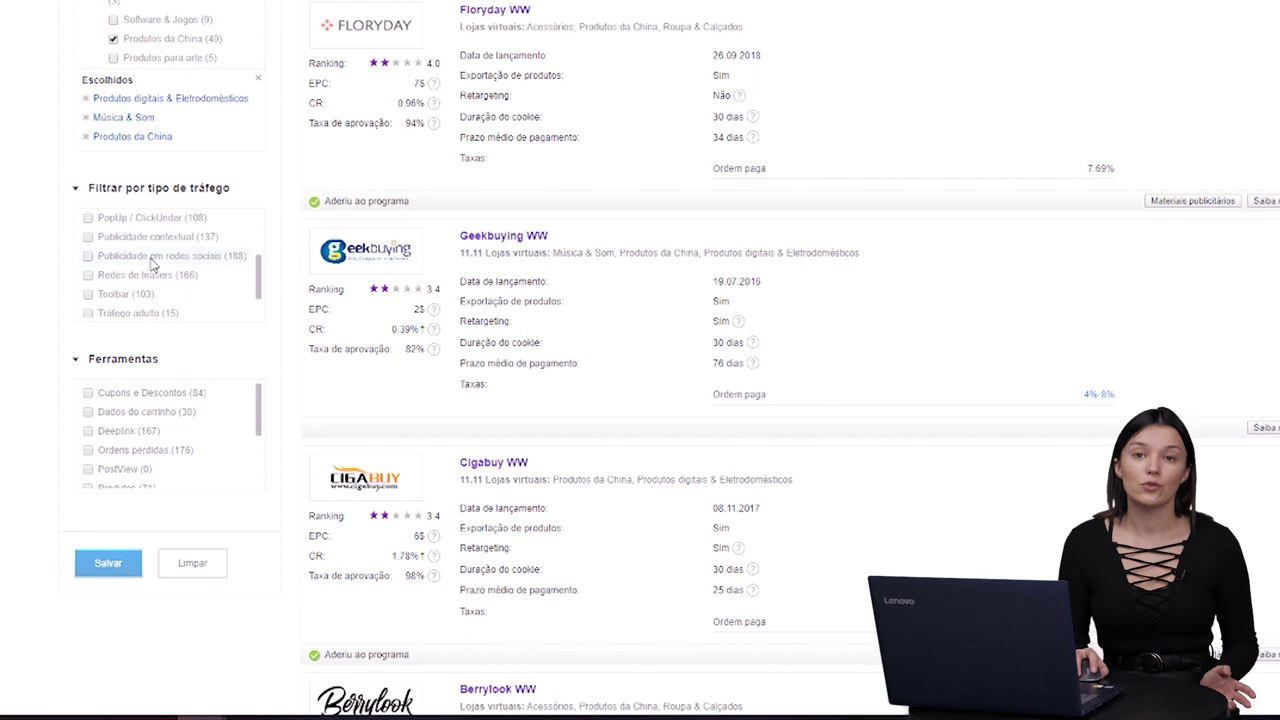
left_click(88, 256)
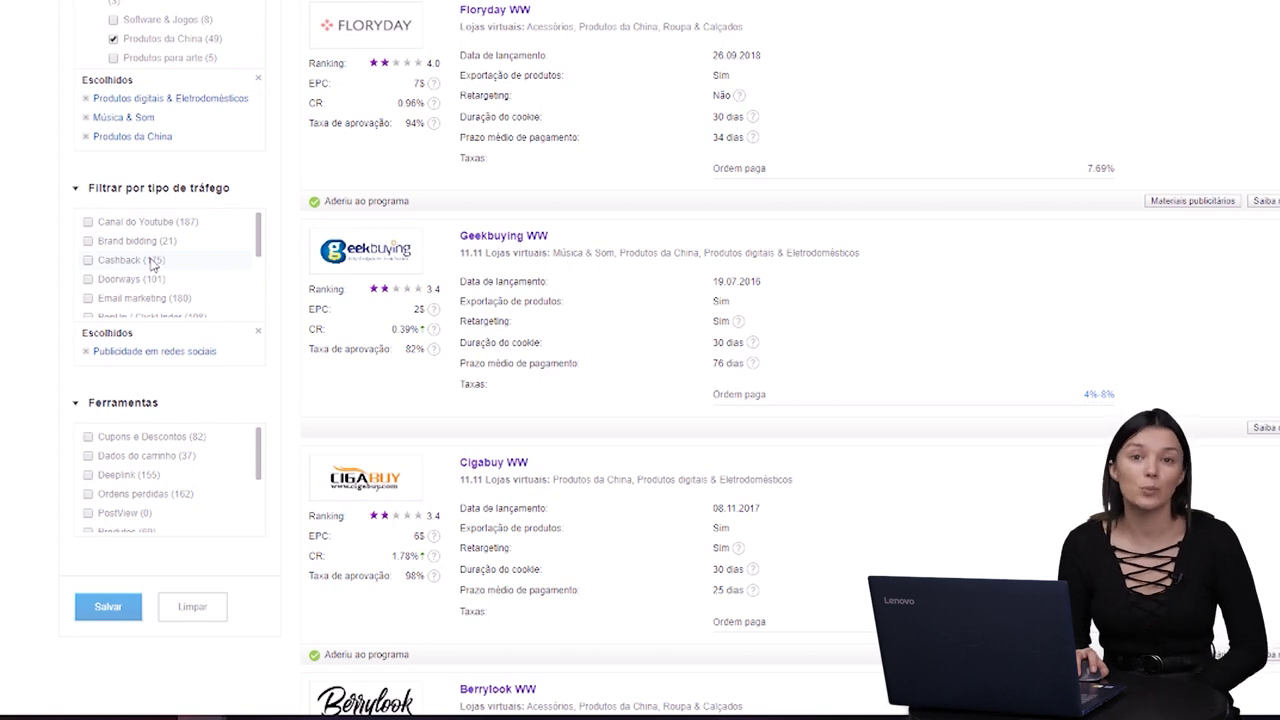
Filter the programs by the Cupons e Descontos tool.
scroll(205, 345, "down", 1)
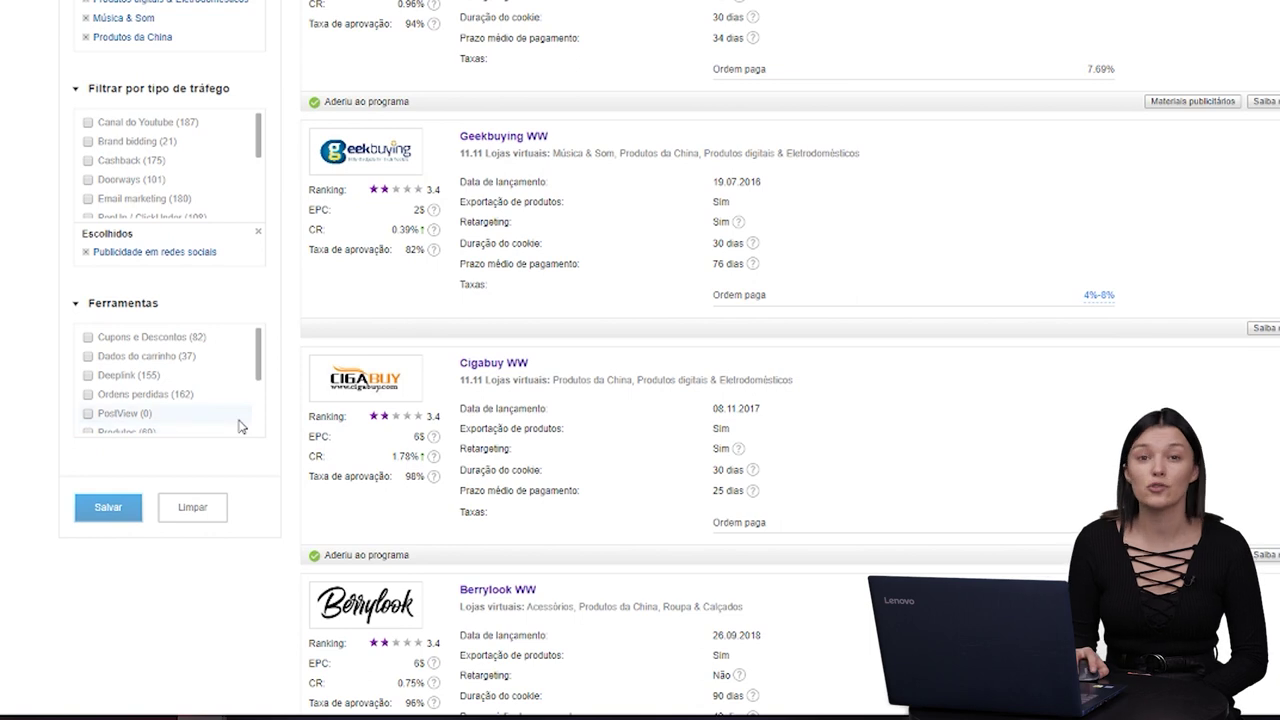
left_click(88, 338)
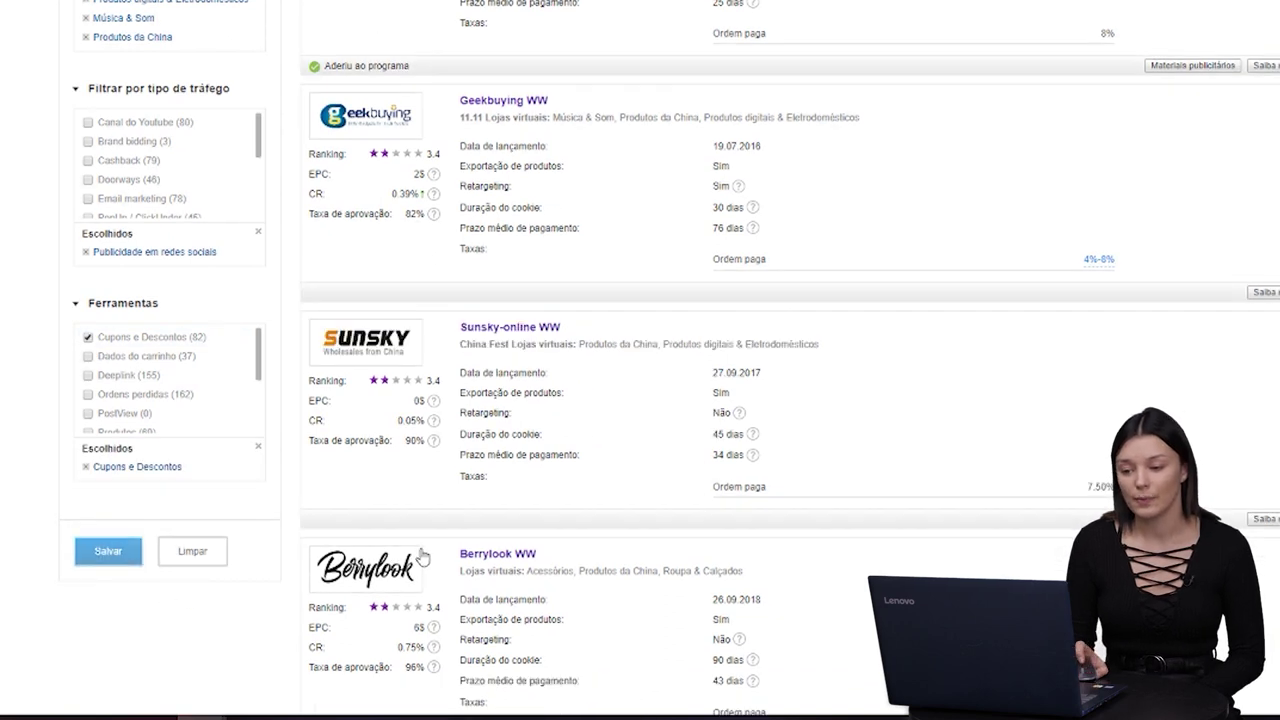
Open the Banggood WW program from the filtered results and bring up its application form.
scroll(420, 550, "up", 10)
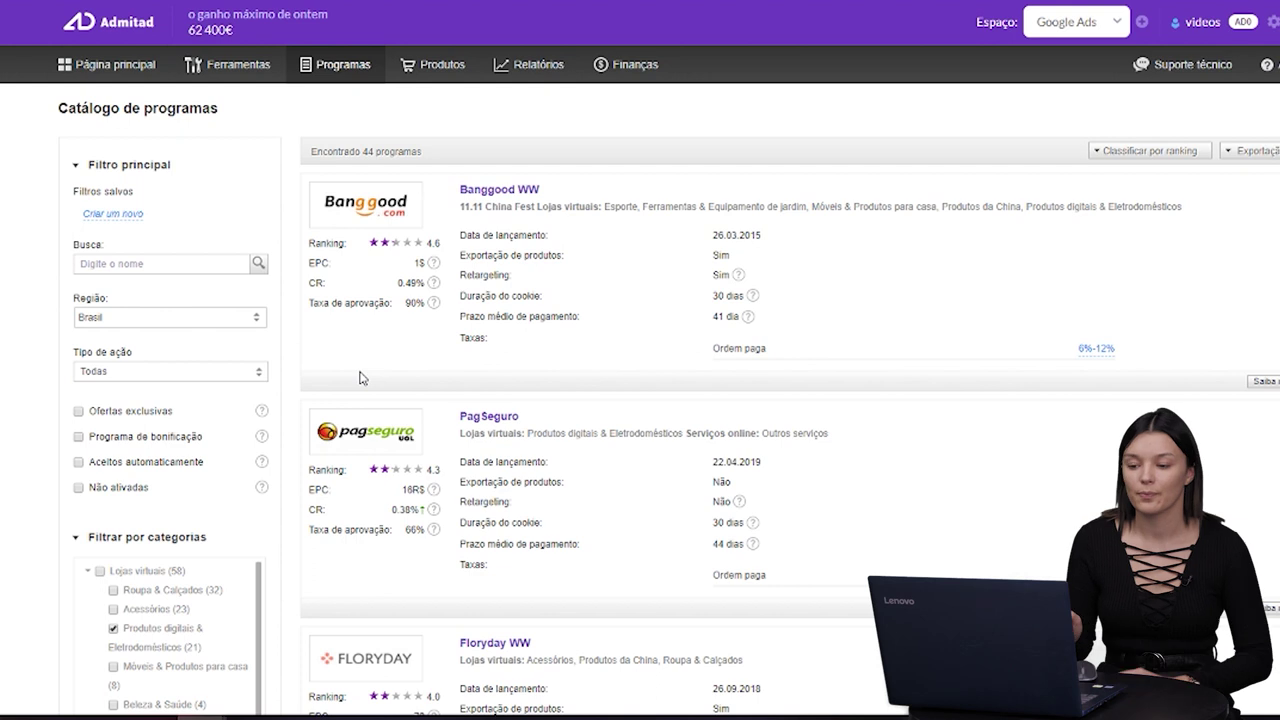
left_click(518, 190)
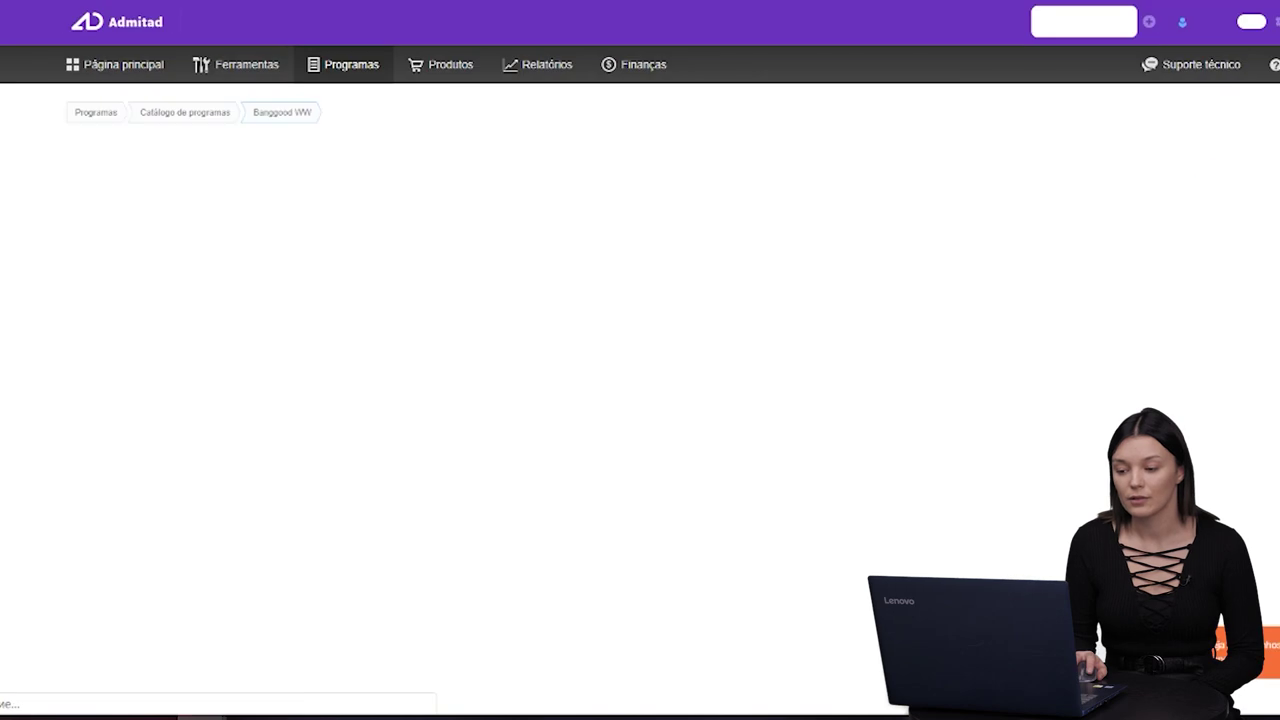
left_click(1270, 366)
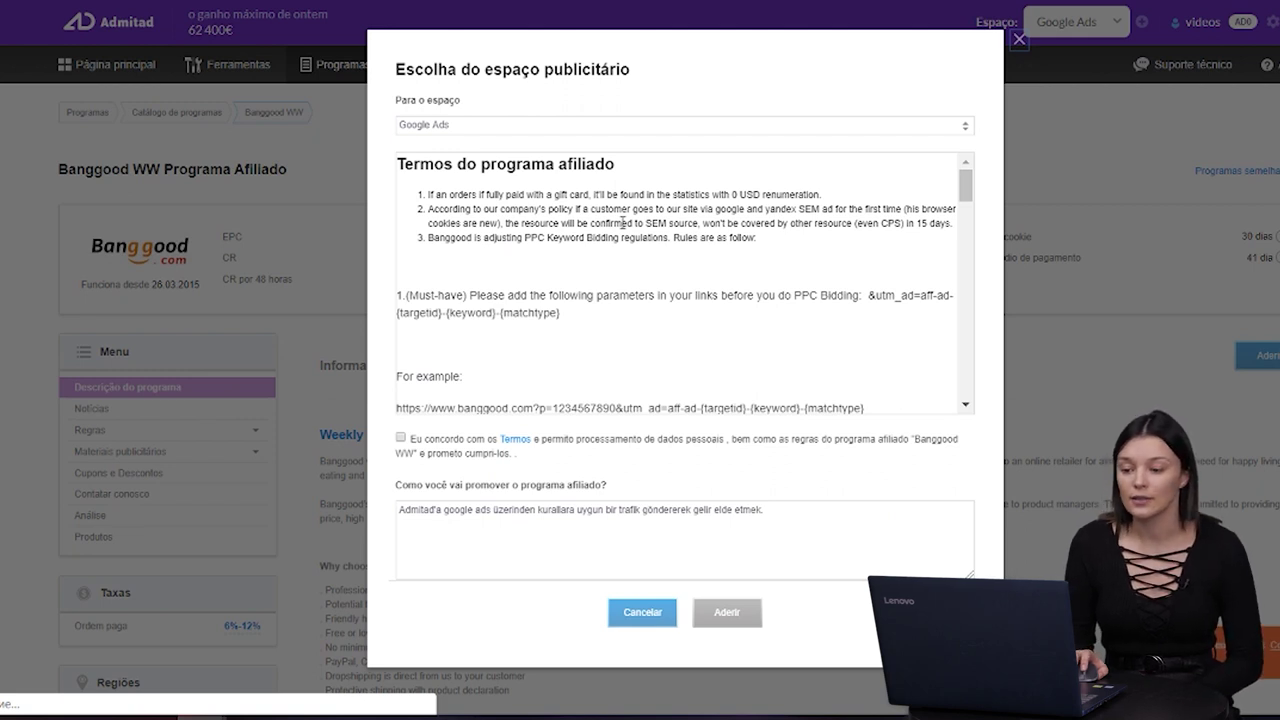
Read through the Banggood affiliate program terms down to the table of traffic types.
scroll(622, 222, "down", 1)
scroll(622, 222, "down", 3)
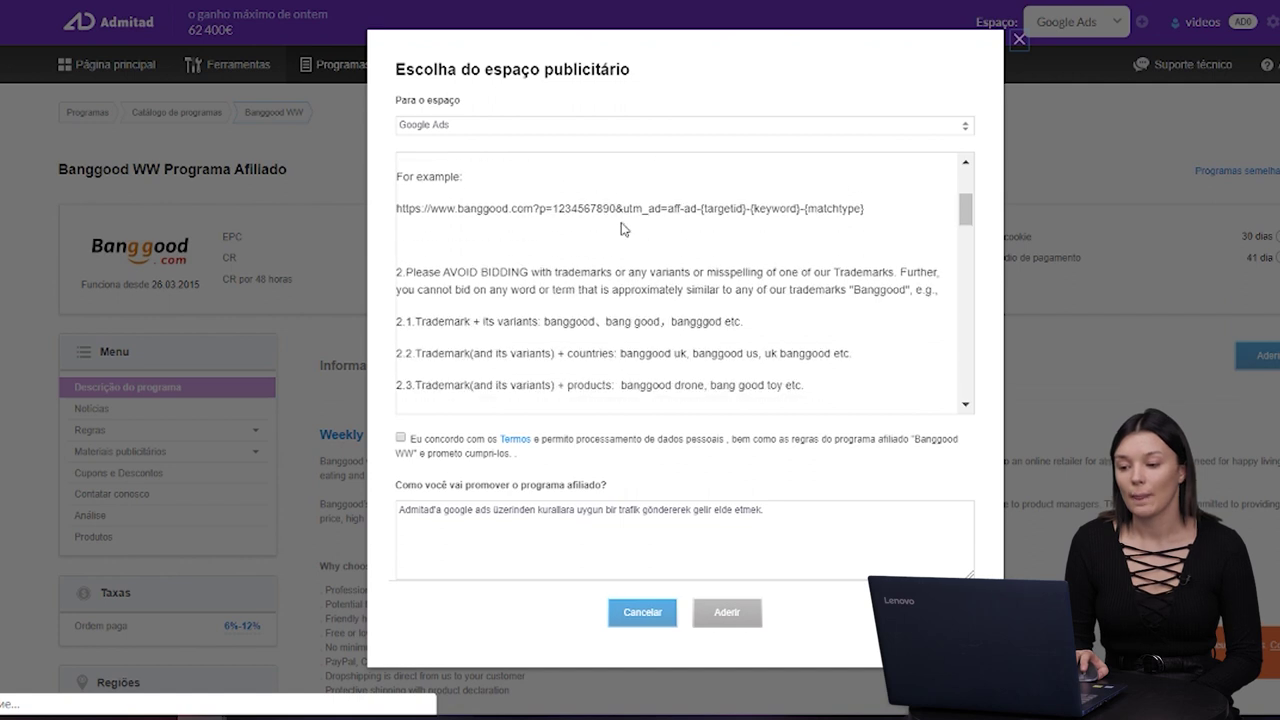
scroll(622, 222, "up", 4)
scroll(623, 225, "down", 15)
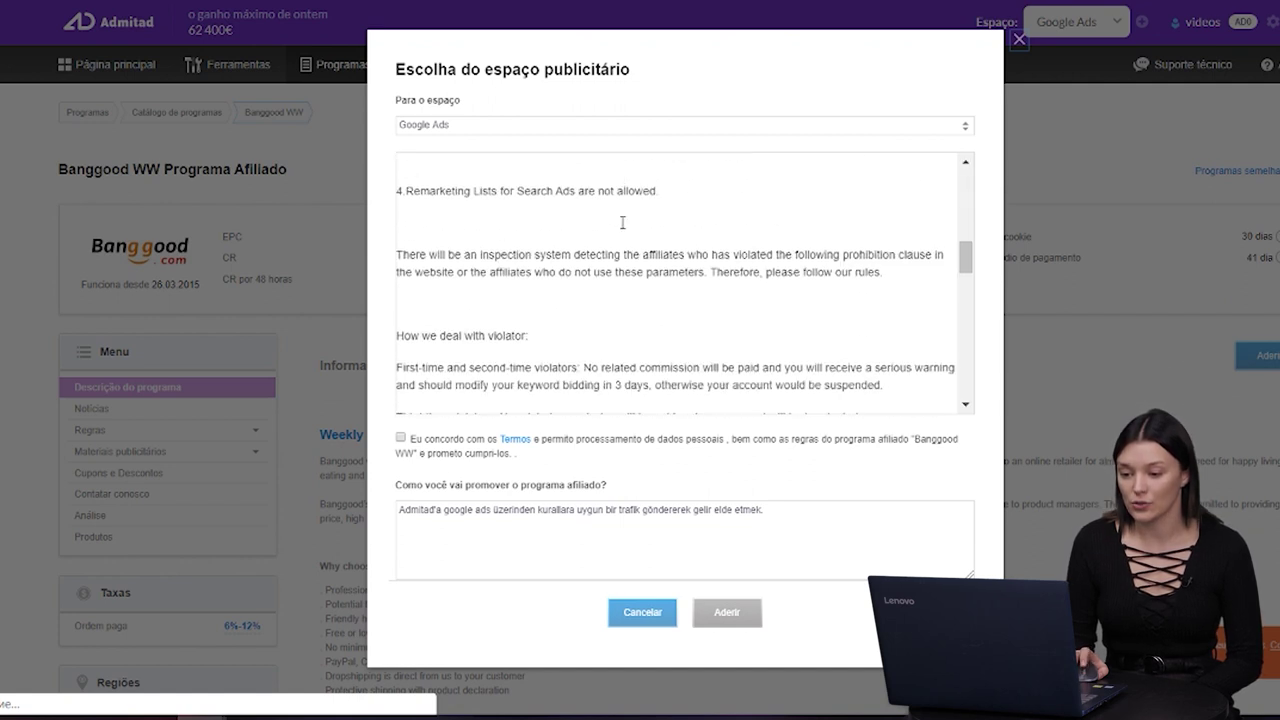
scroll(621, 229, "down", 1)
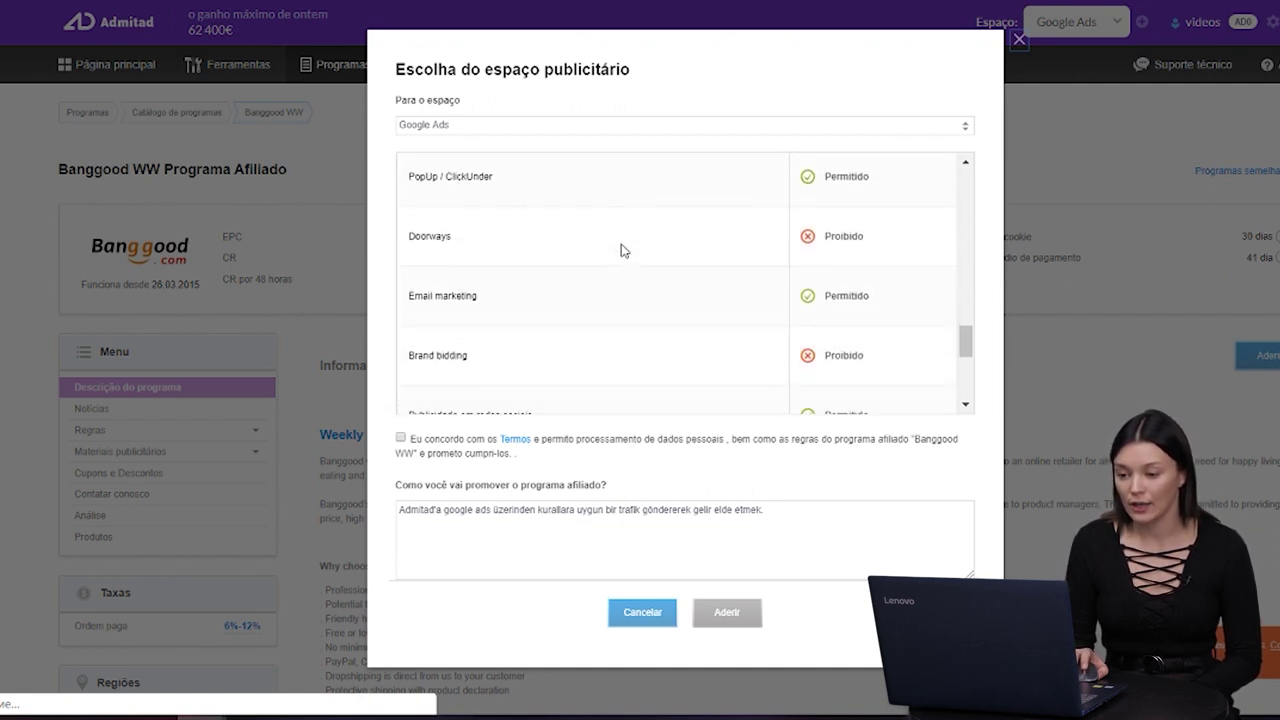
Examine the traffic type rules, highlighting the Doorways, Brand bidding and Tráfego incentivado entries.
left_click_drag(409, 240, 457, 246)
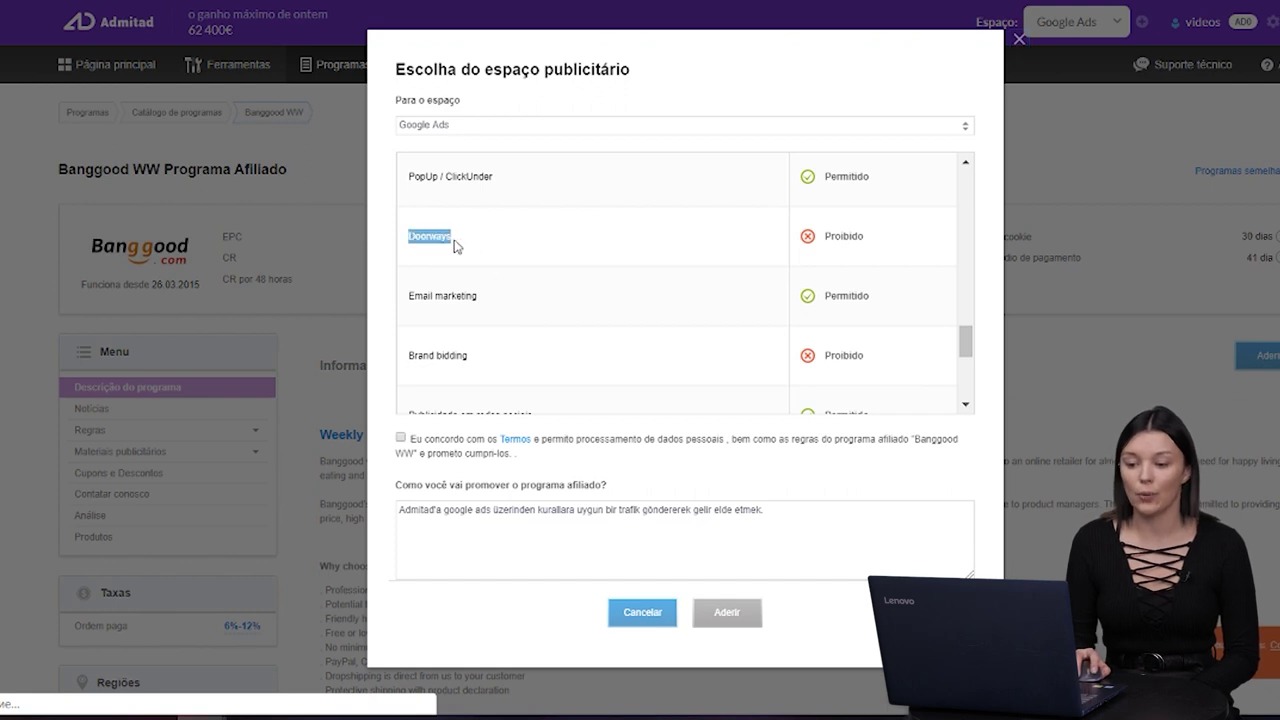
left_click_drag(417, 355, 458, 362)
triple_click(471, 366)
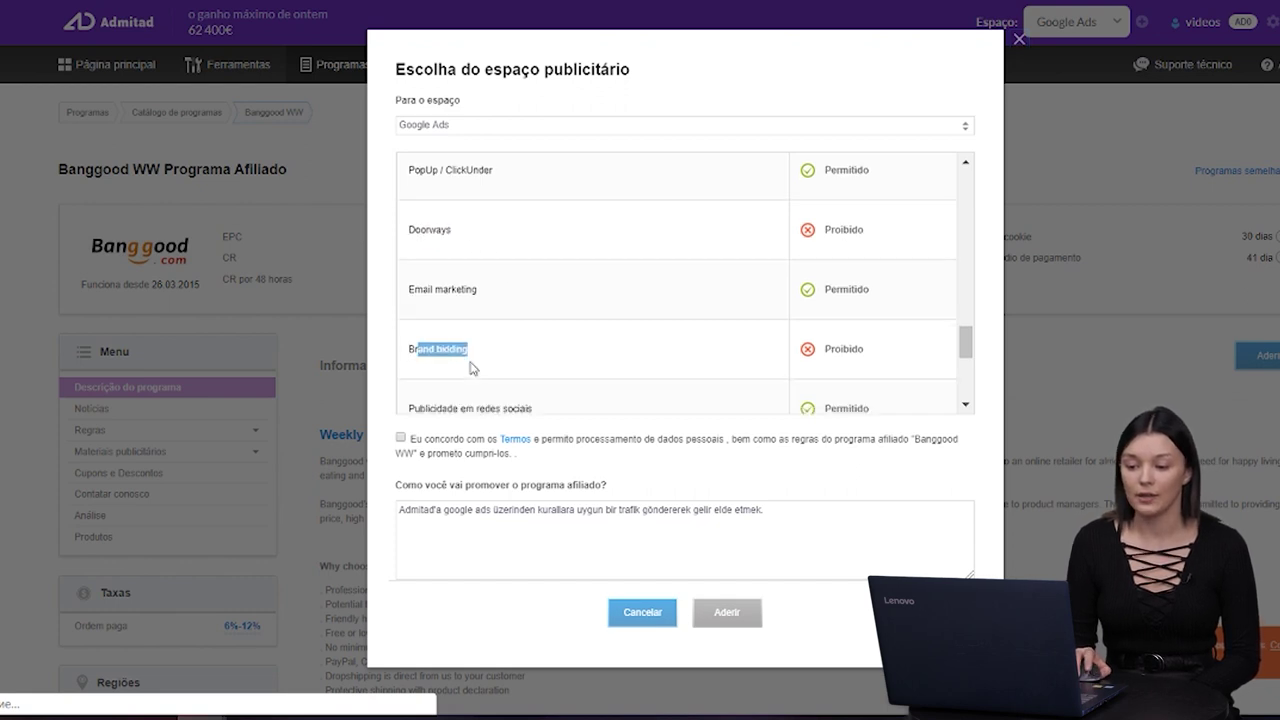
scroll(471, 366, "down", 2)
left_click_drag(409, 277, 500, 303)
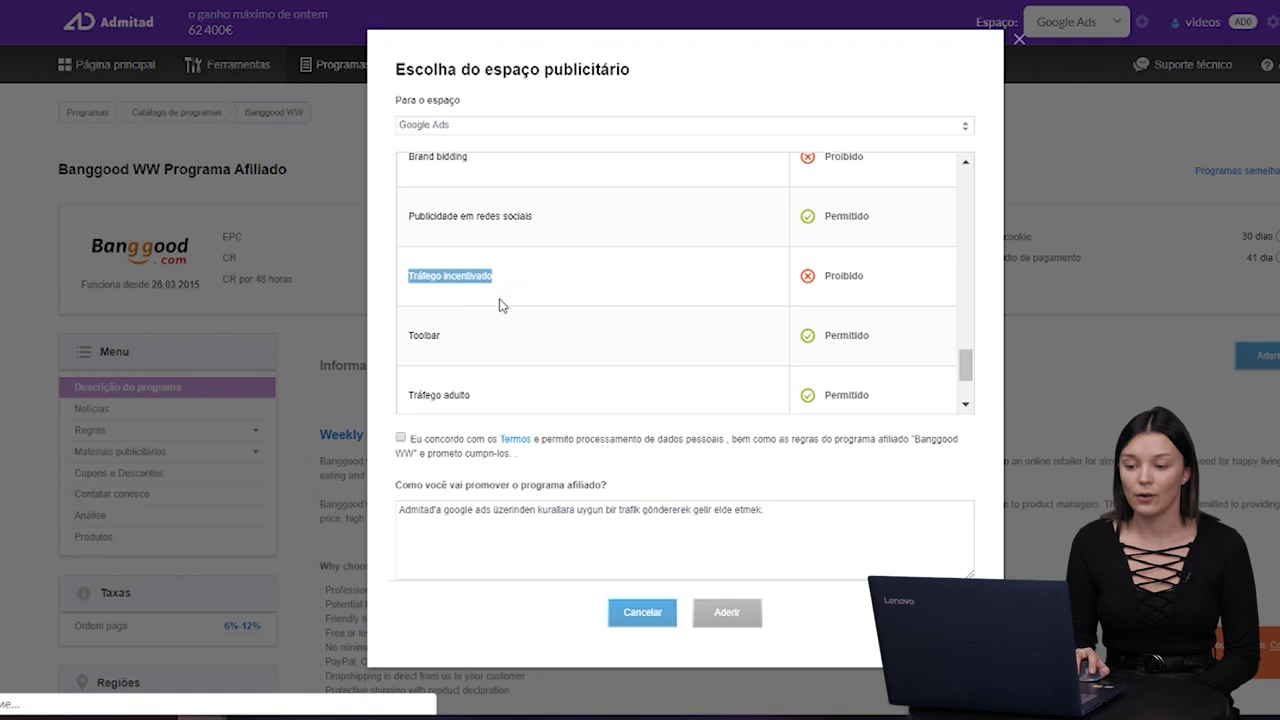
scroll(500, 303, "down", 4)
scroll(503, 306, "up", 3)
scroll(502, 300, "down", 5)
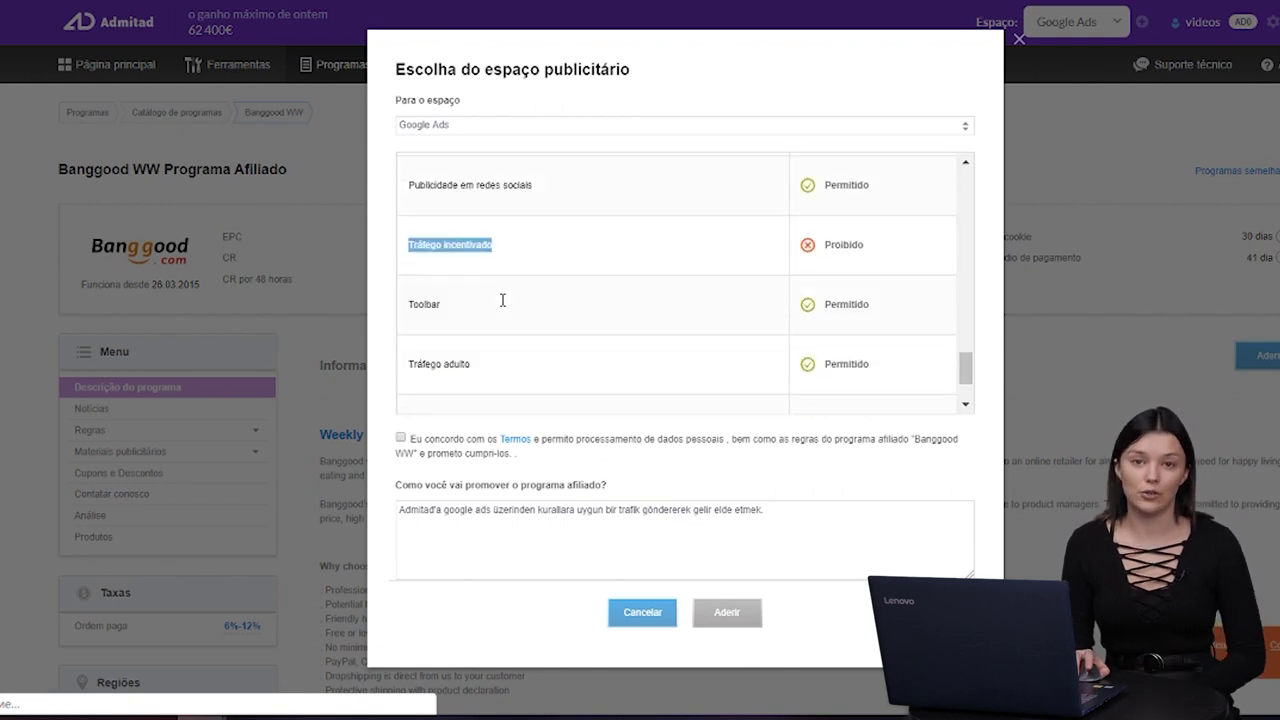
Accept the program terms, submit the application for the Google Ads space, and close the confirmation.
left_click(401, 443)
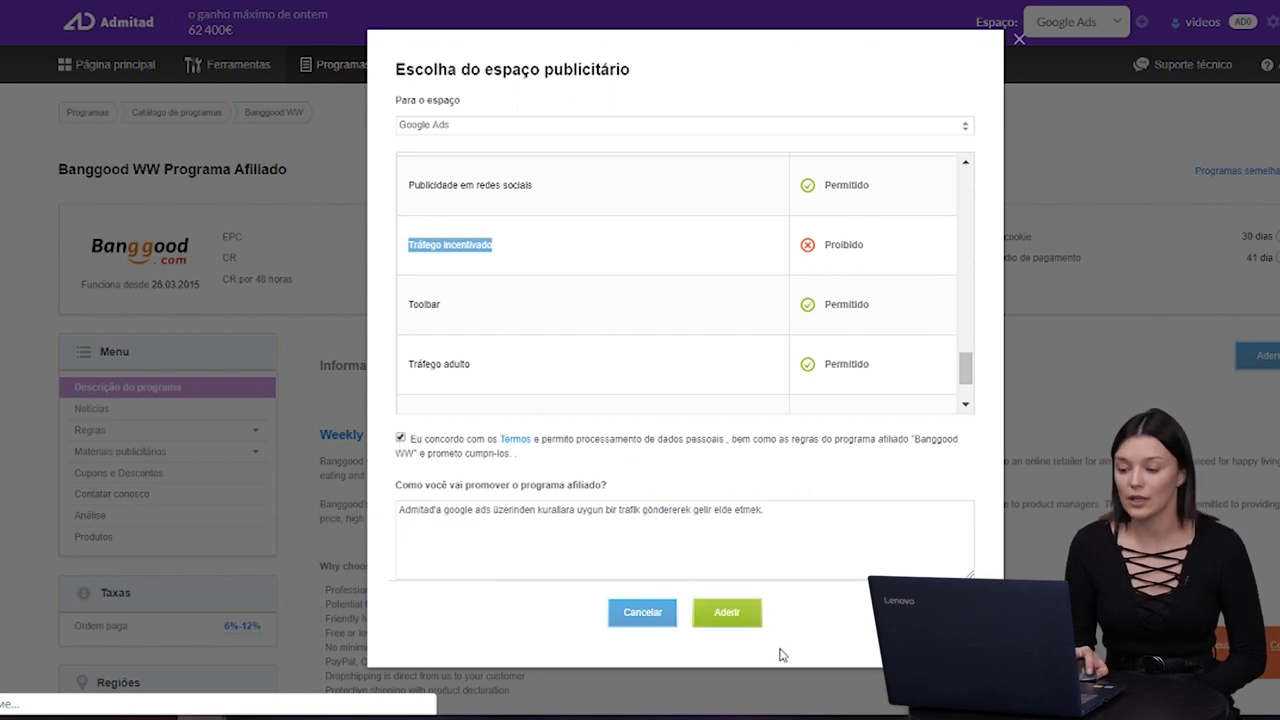
left_click(752, 626)
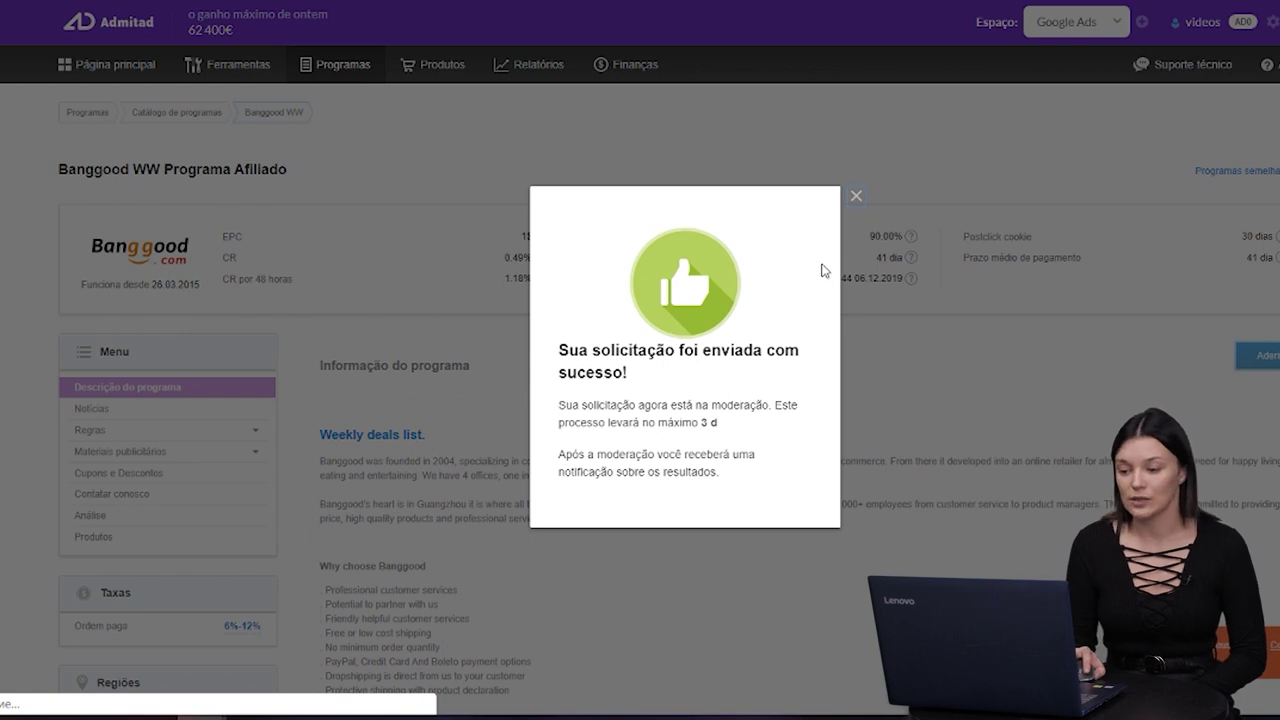
left_click(856, 196)
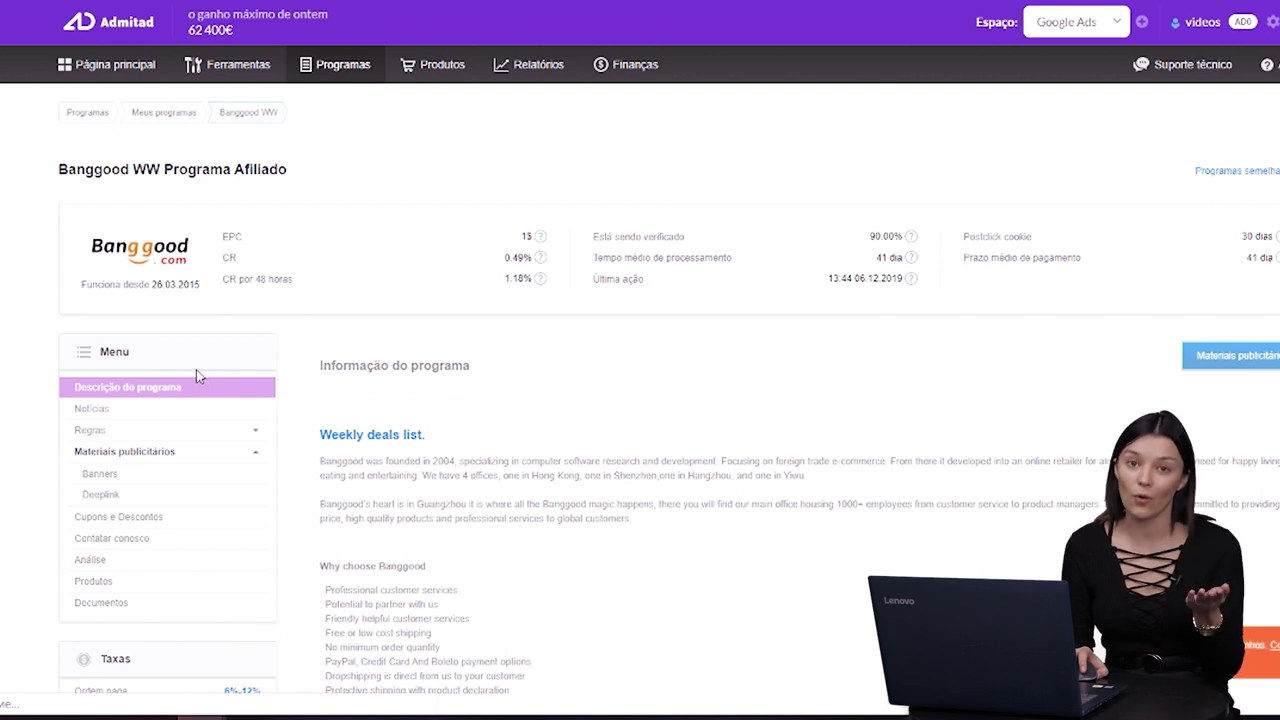
Check the moderation status of the Google Ads space at the end of the Banggood WW program page.
scroll(197, 376, "down", 15)
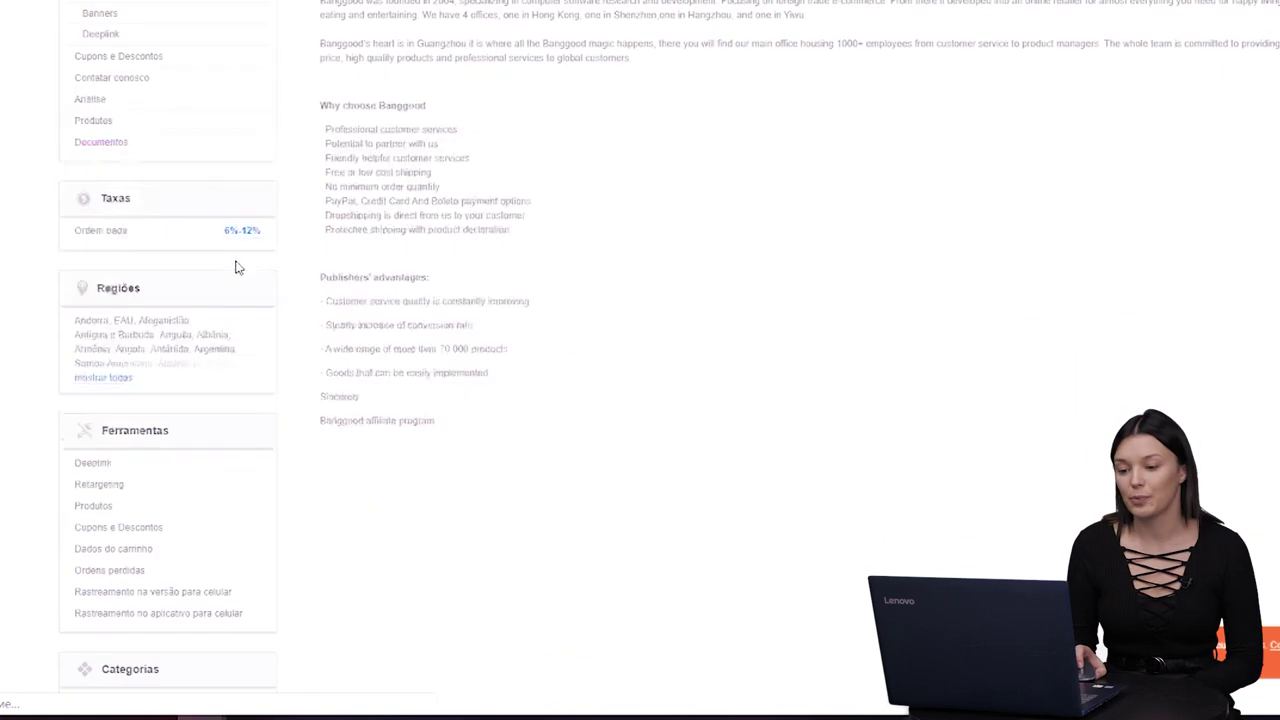
left_click_drag(86, 444, 269, 451)
left_click(394, 366)
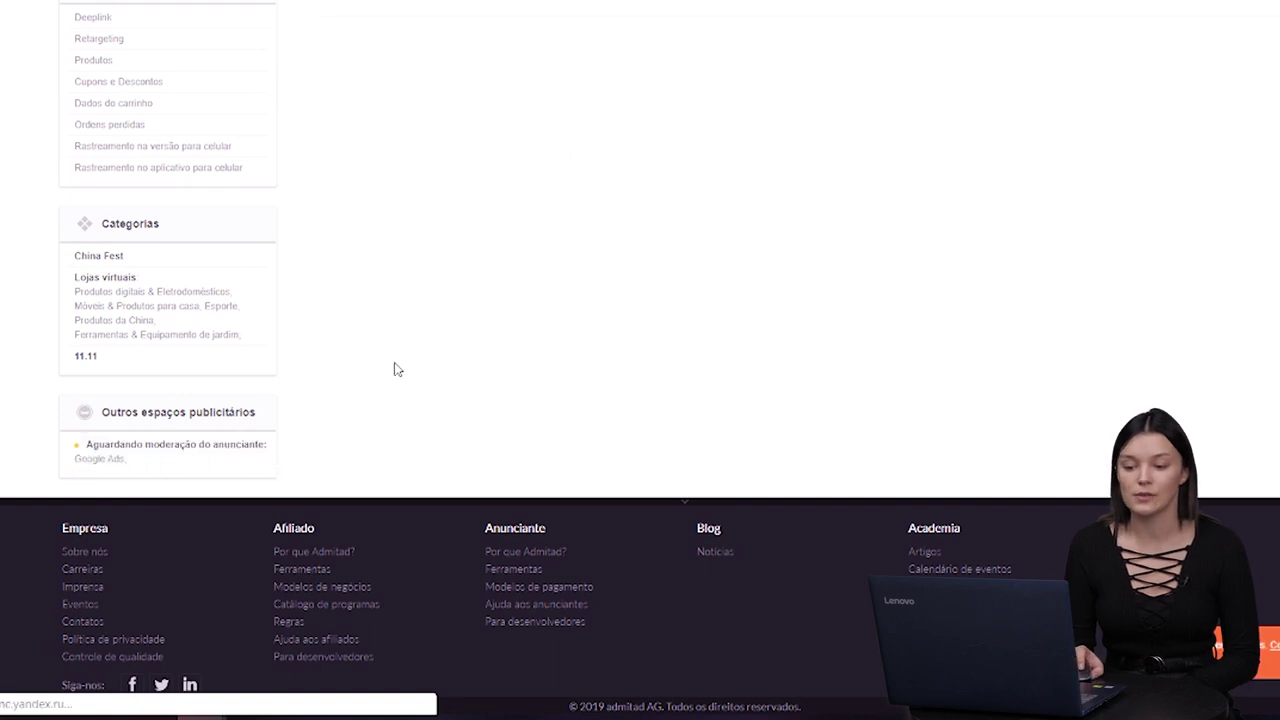
scroll(396, 369, "up", 15)
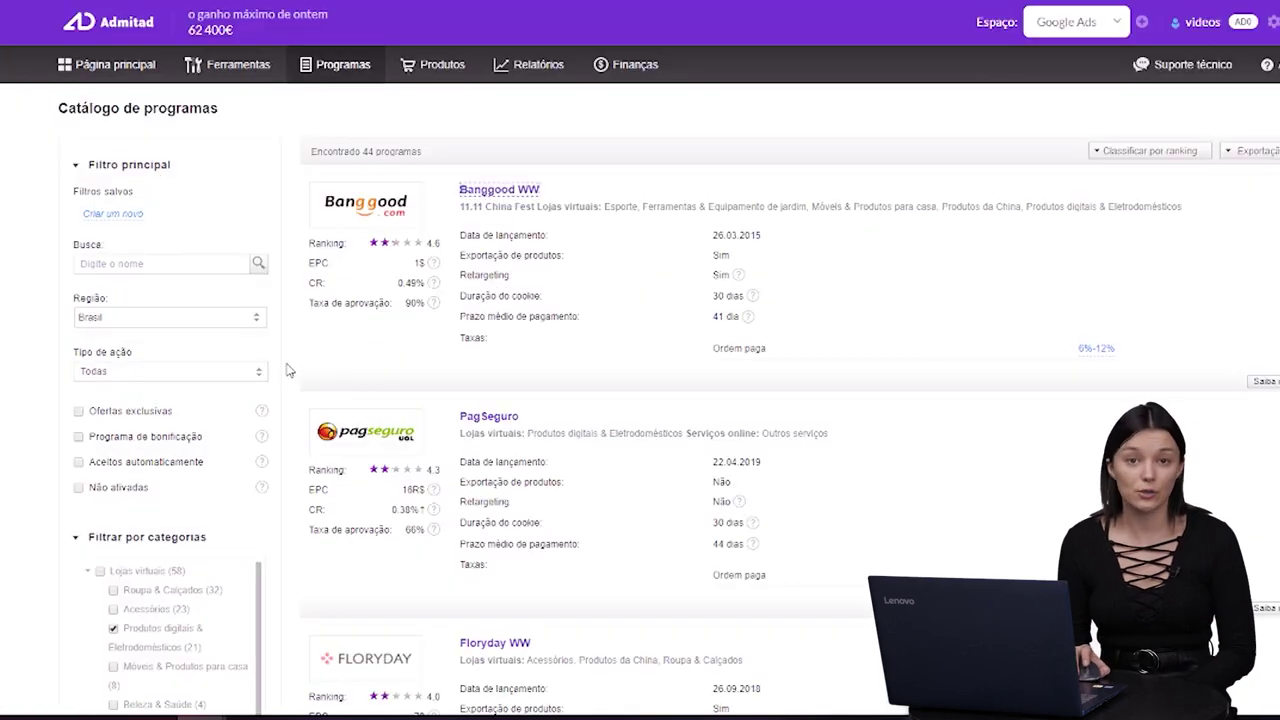
Filter the program catalogue to automatically accepted programs (Aceitos automaticamente) and open the Cigabuy WW program page.
scroll(598, 336, "down", 1)
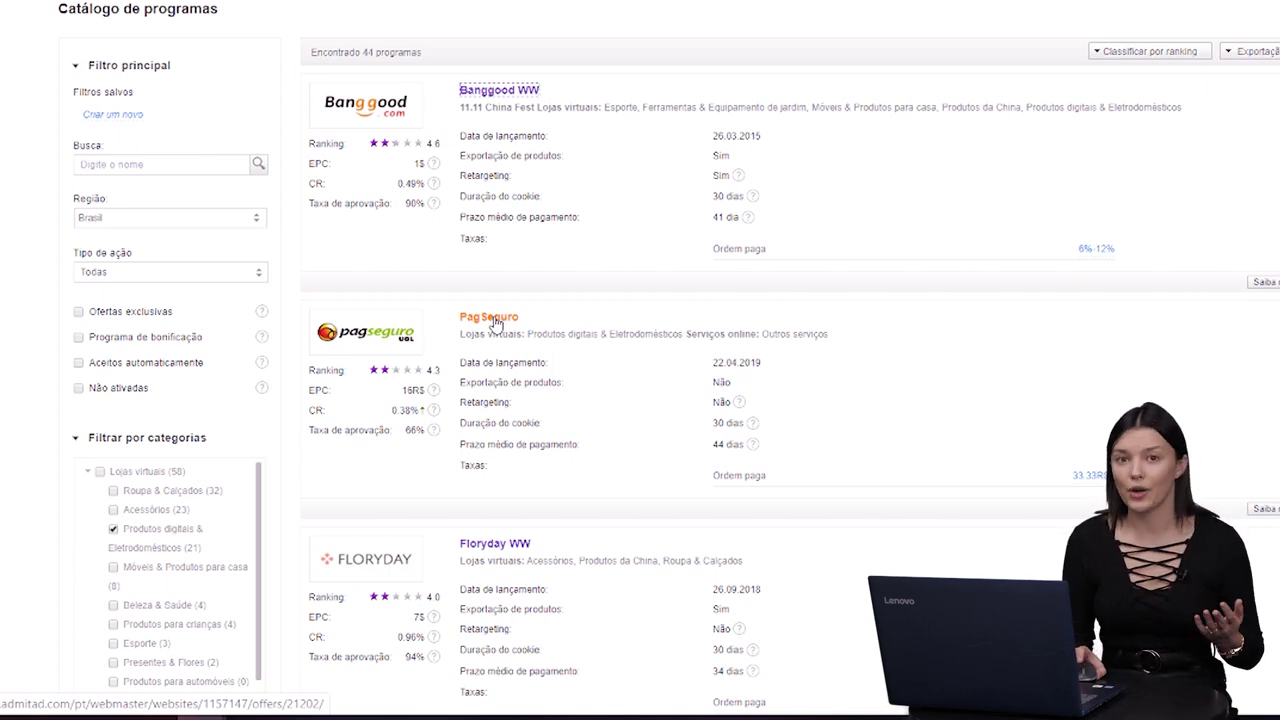
left_click(80, 364)
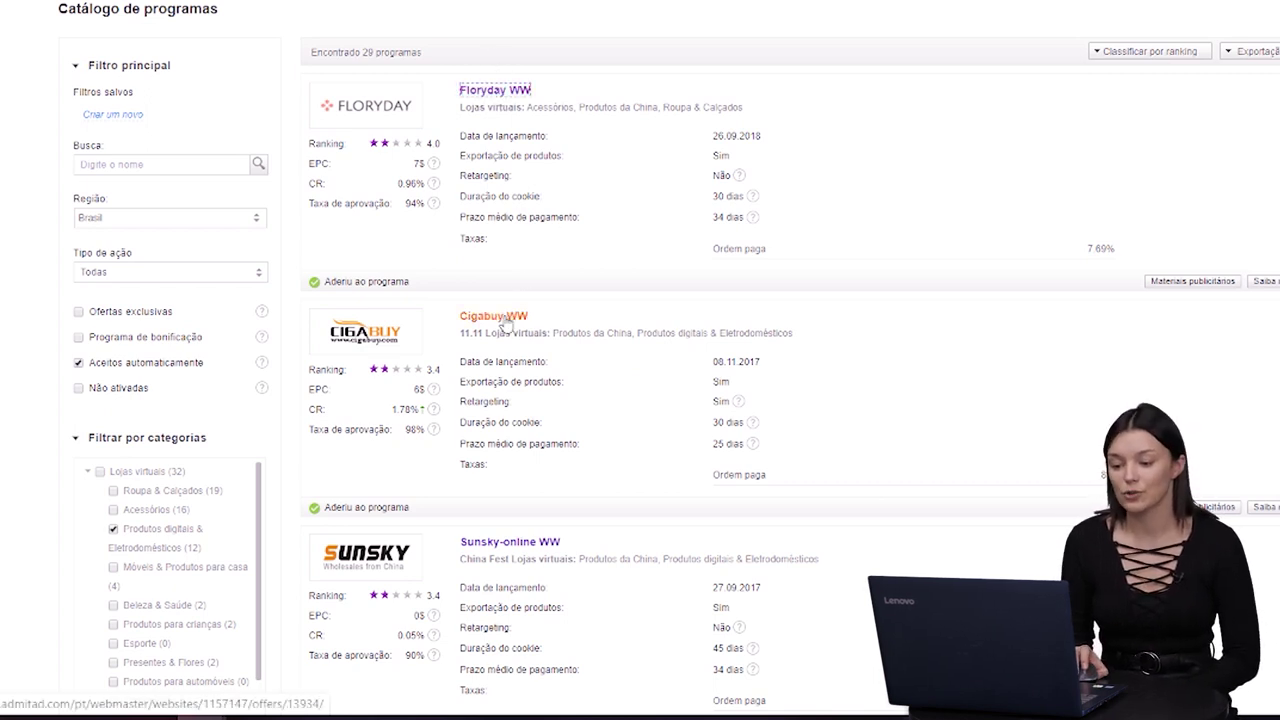
left_click(522, 544)
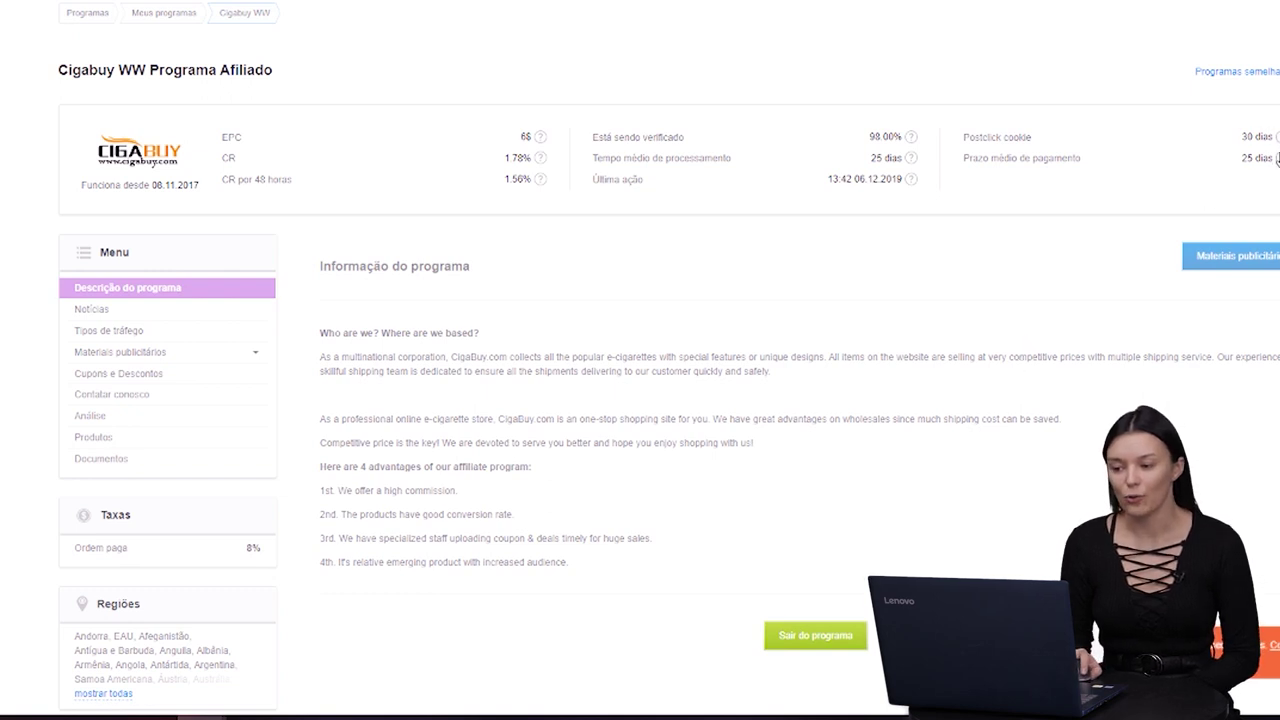
Examine the Cigabuy WW indicators: Postclick cookie, Prazo médio de pagamento, Está sendo verificado and EPC, including their help explanations.
mouse_move(1276, 138)
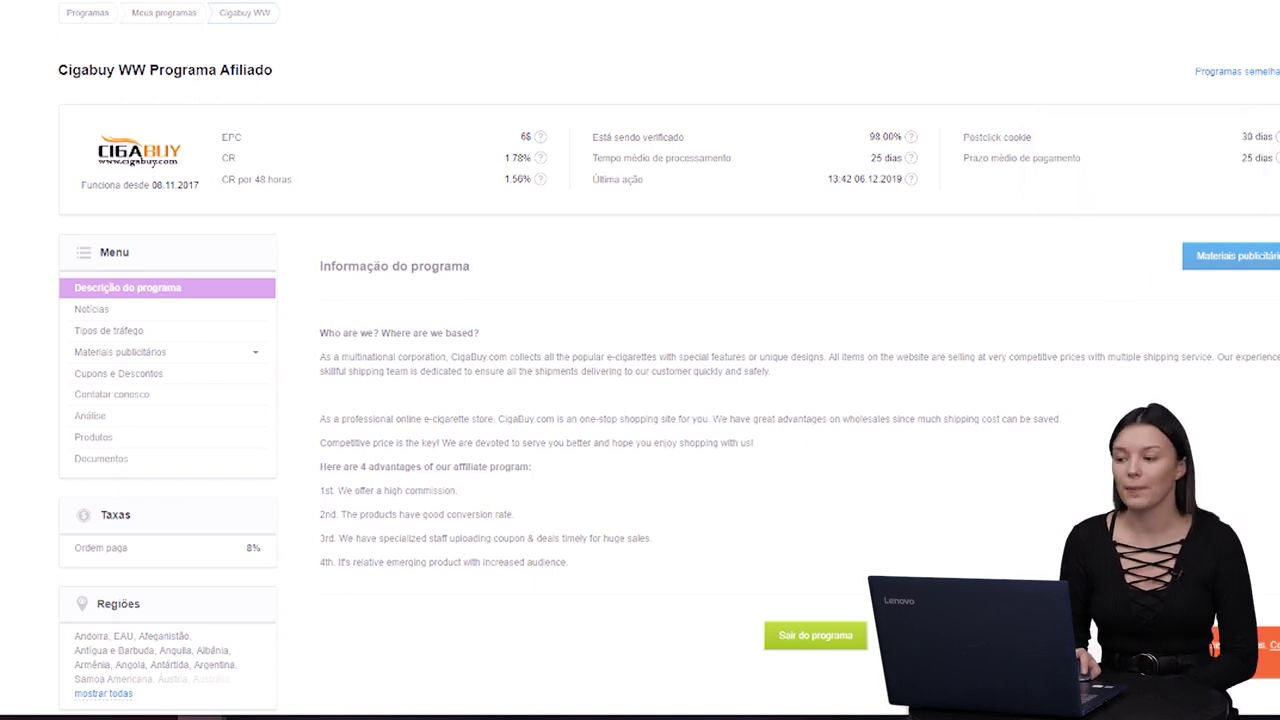
mouse_move(1277, 167)
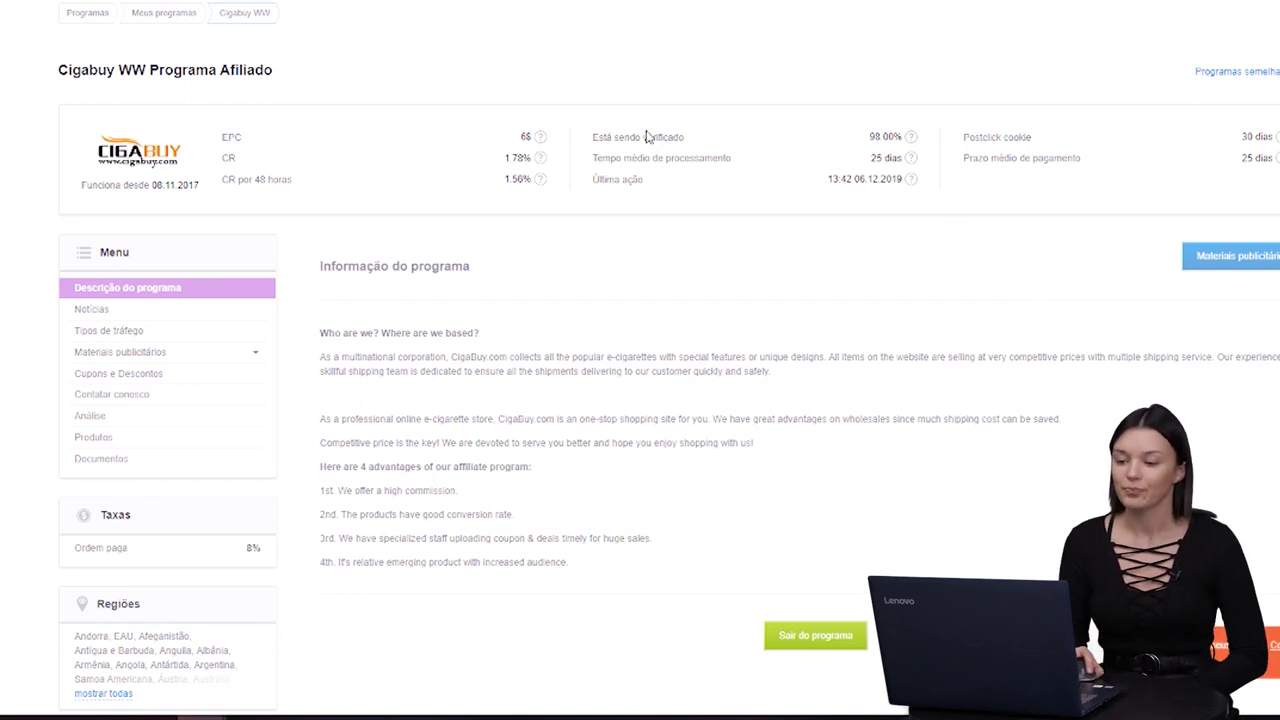
left_click_drag(597, 141, 684, 140)
left_click(595, 142)
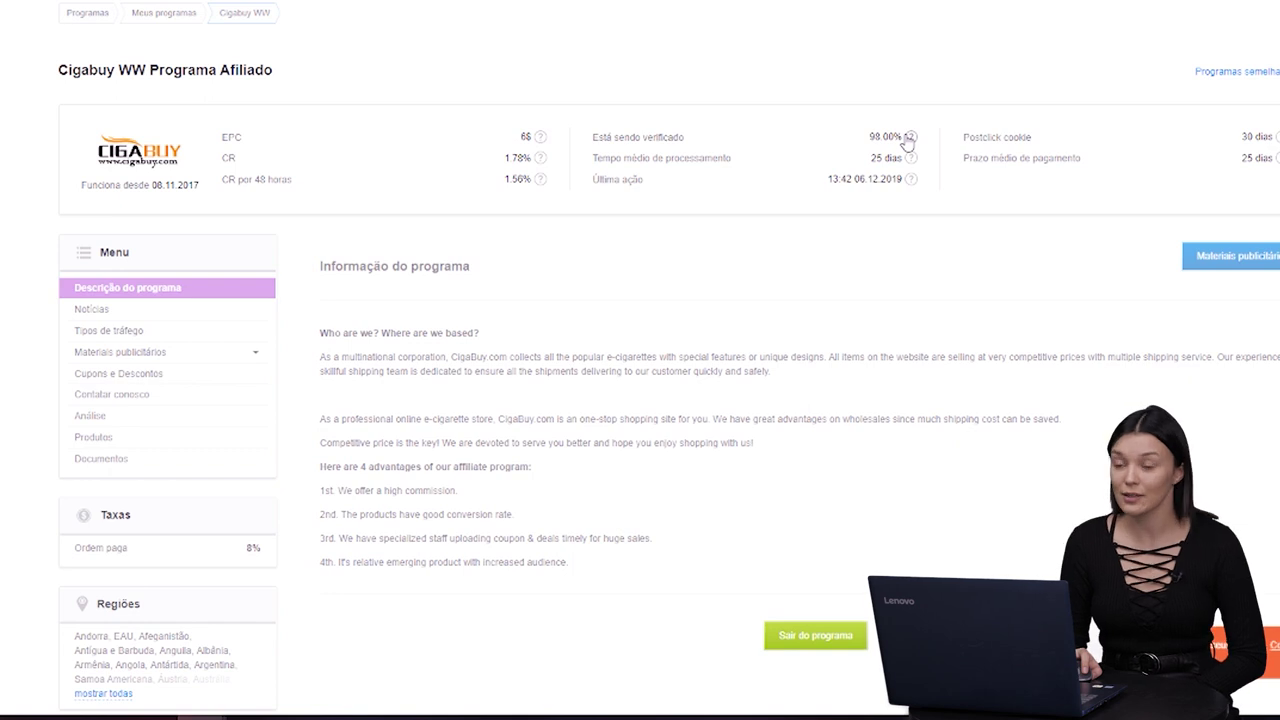
mouse_move(907, 140)
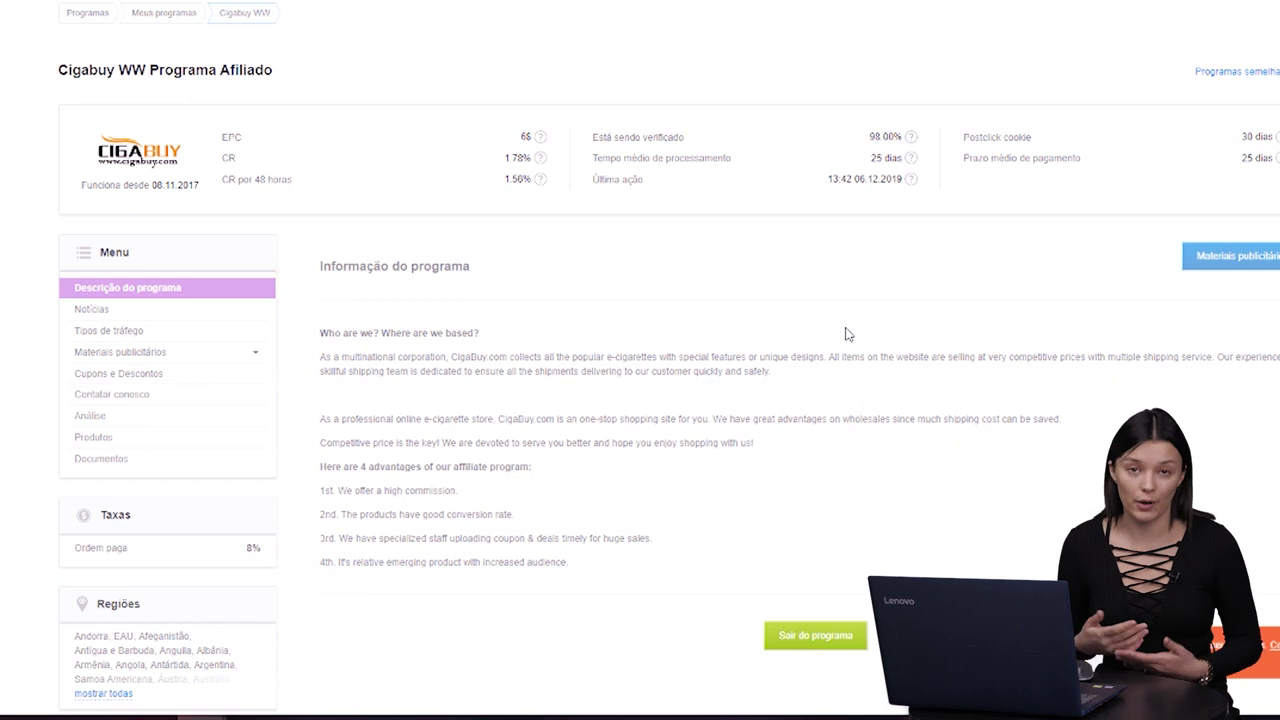
mouse_move(540, 144)
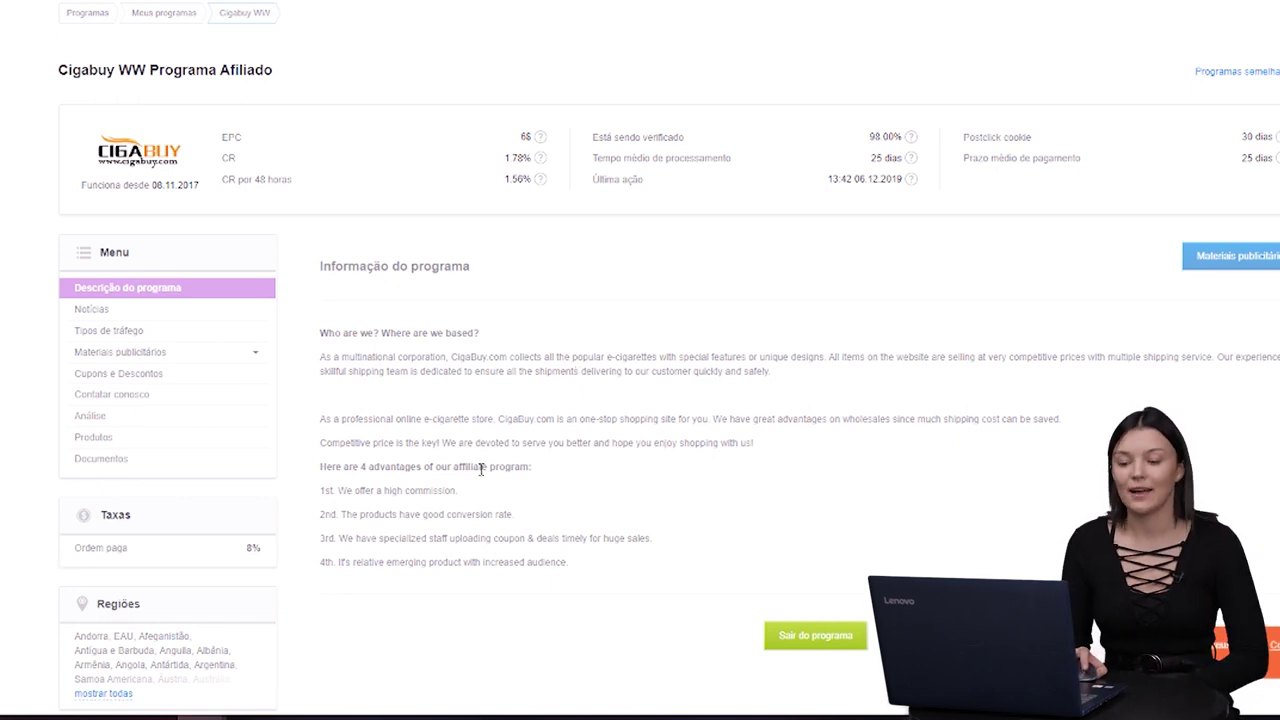
Highlight the Ordem paga rate in the Taxas section of the Cigabuy WW program, then clear the highlight.
scroll(94, 570, "down", 1)
left_click_drag(98, 412, 258, 468)
left_click(308, 514)
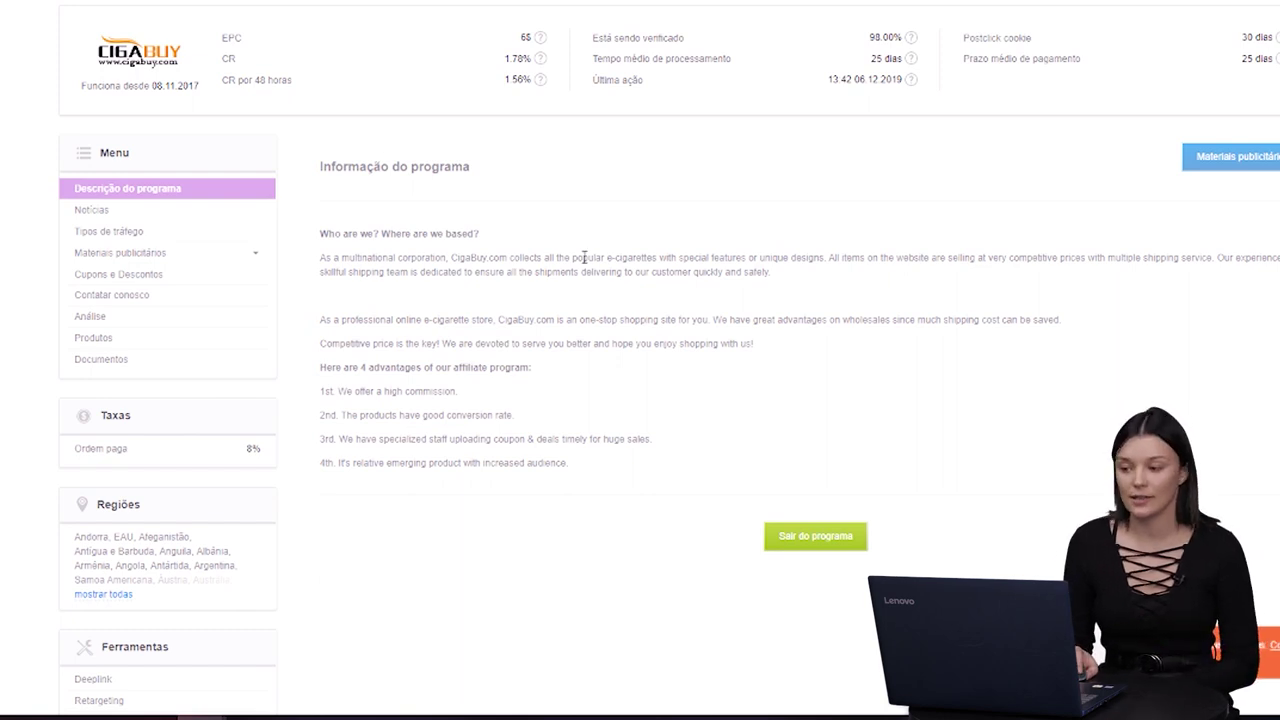
Open the Cigabuy WW advertising materials and select the standard affiliate link under Link para tráfego.
left_click(1216, 157)
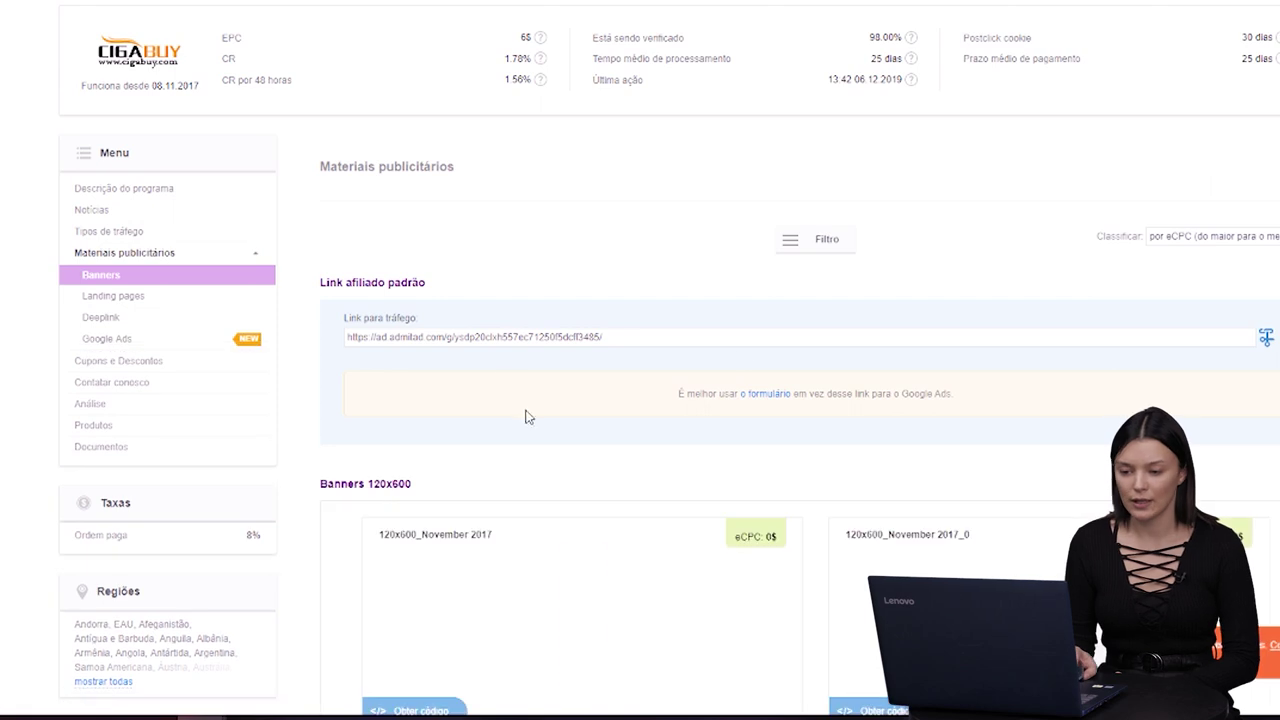
left_click(508, 340)
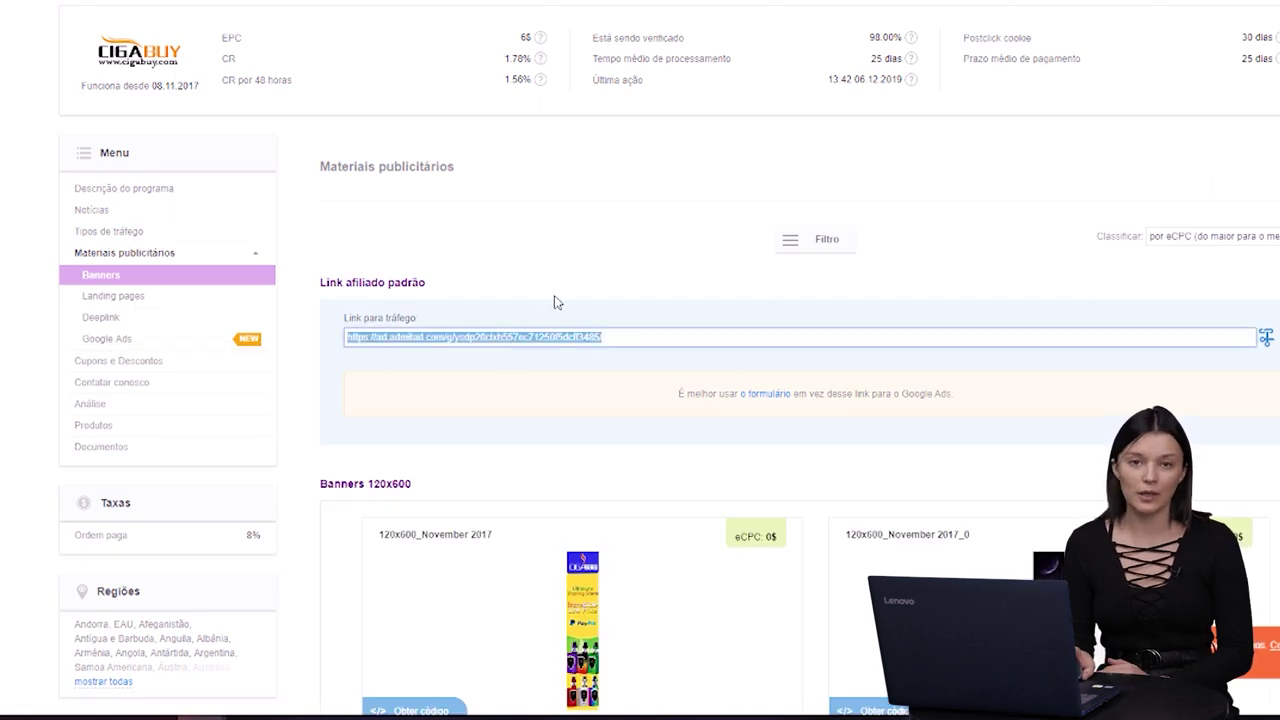